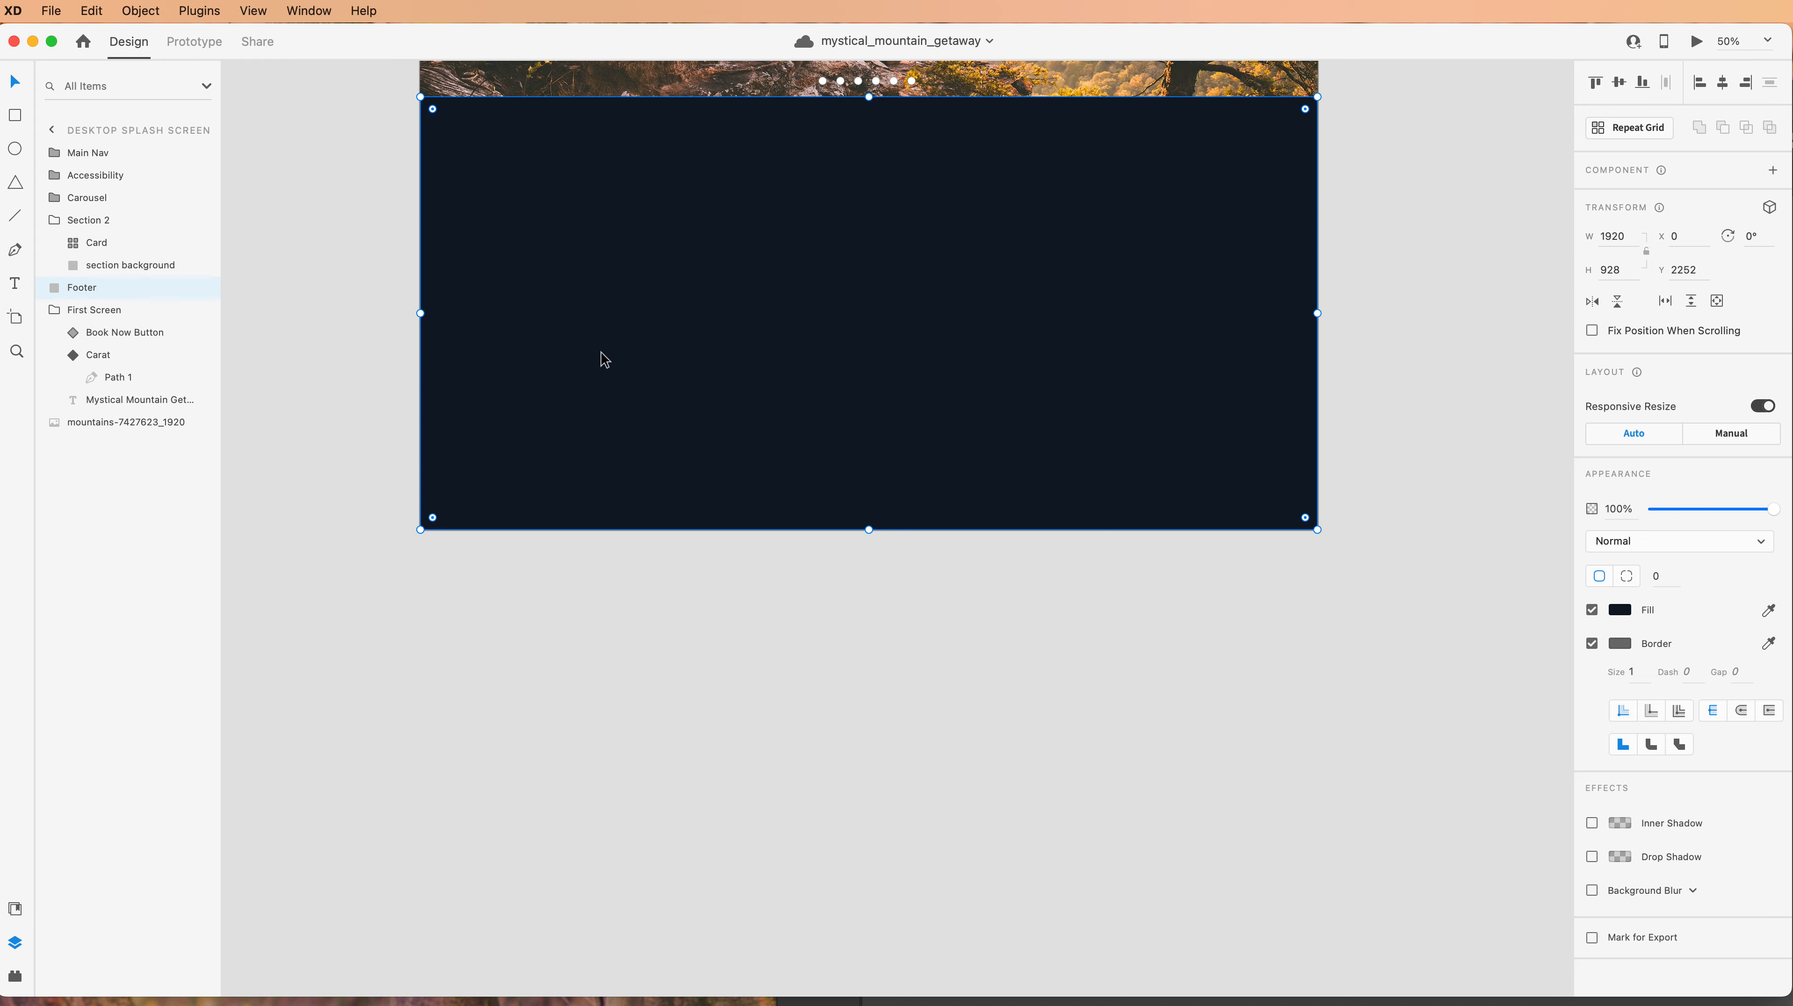
Paste the copied white rounded shape into the Desktop Splash Screen footer and place it at about X 205, Y 2399.
key("super+v")
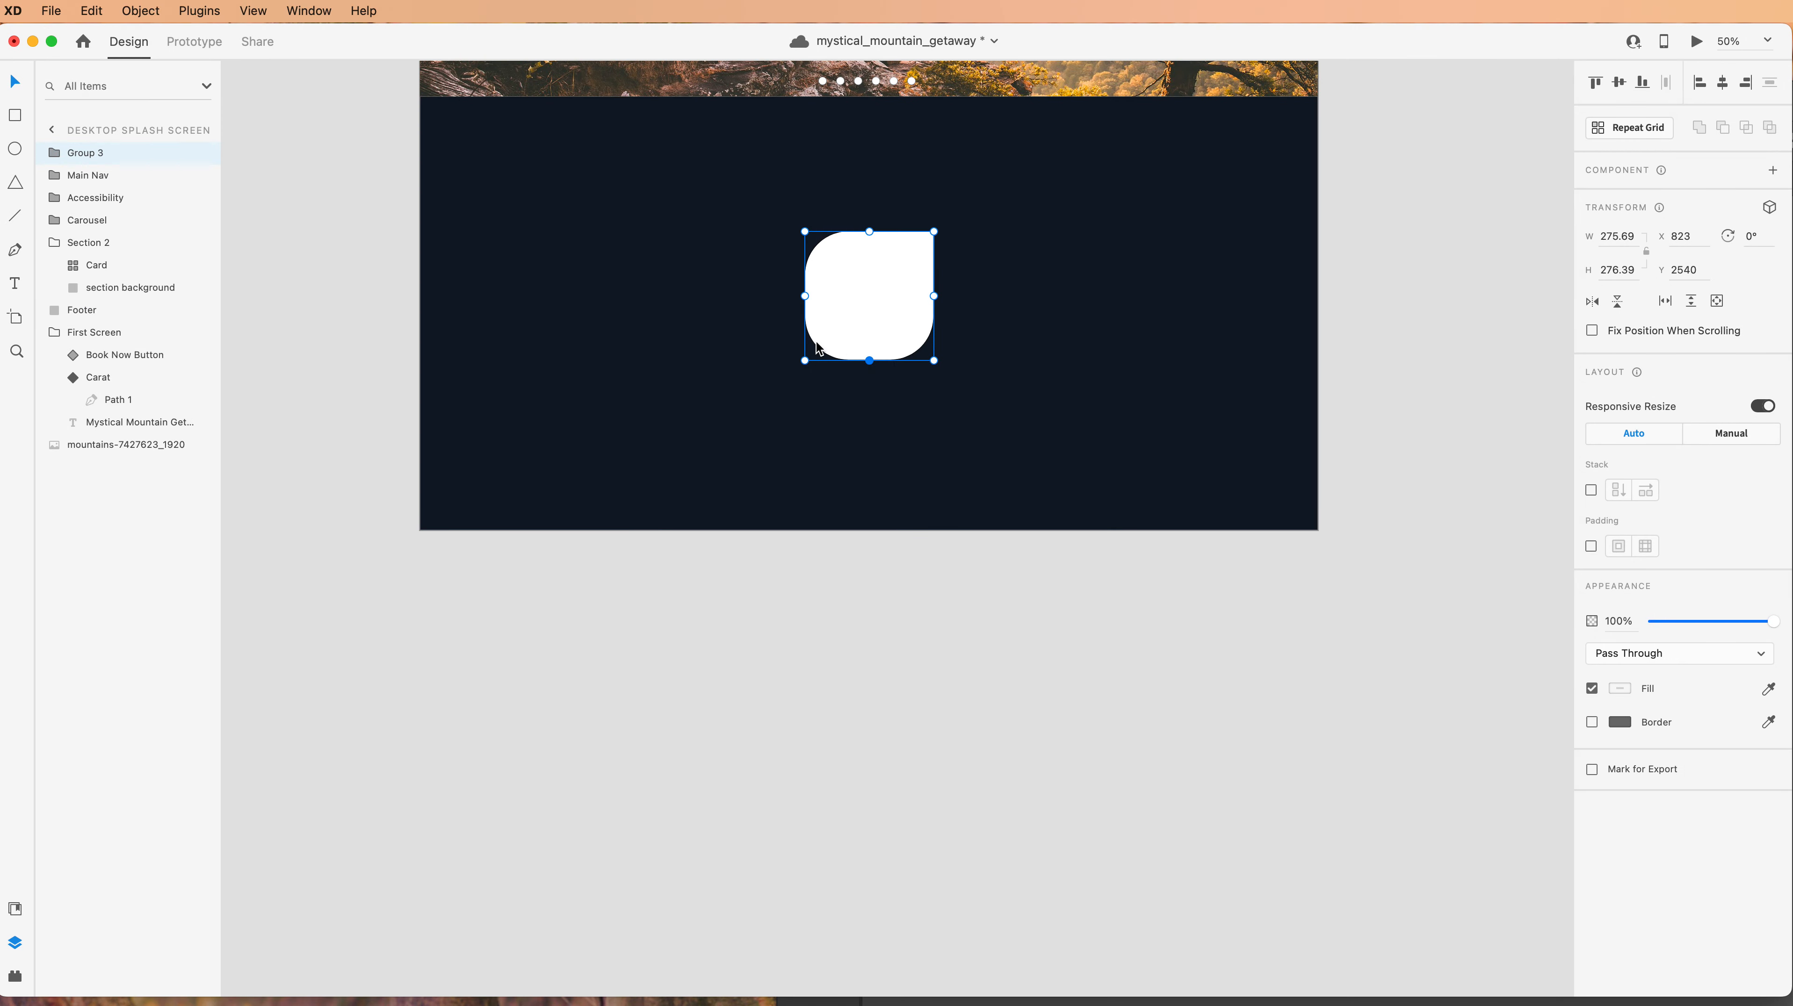
left_click_drag(842, 282, 554, 221)
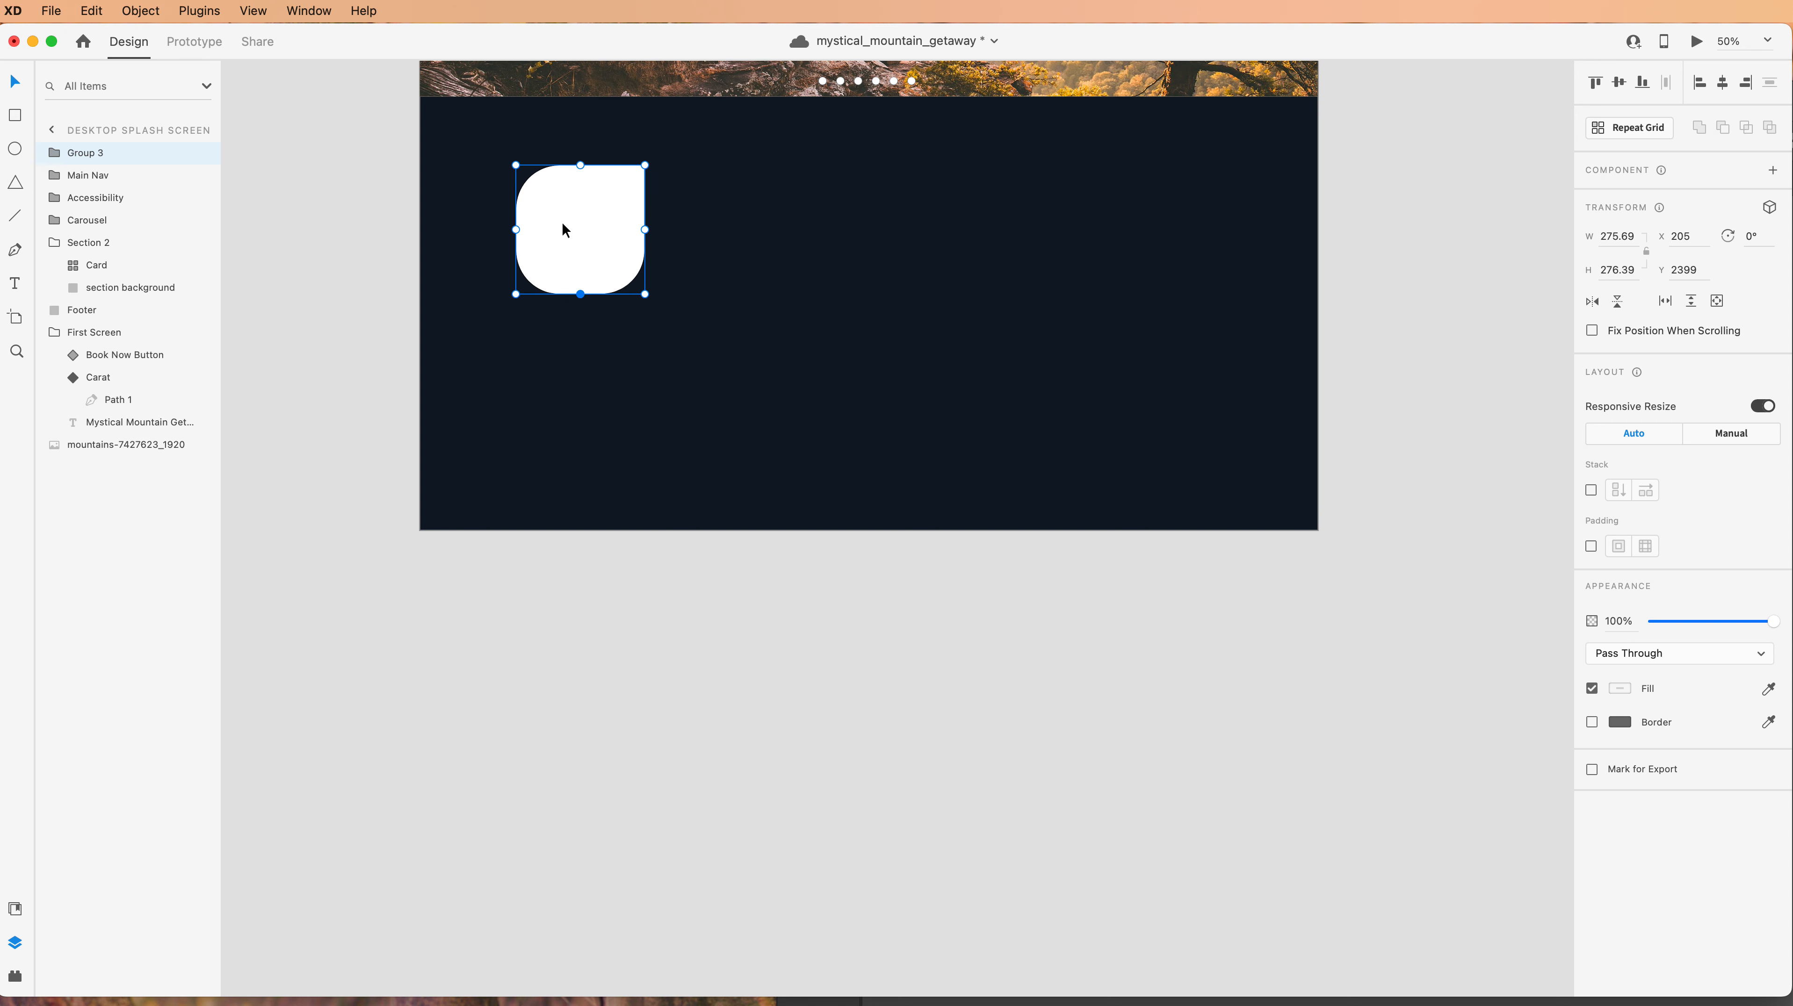
Examine the layers inside the pasted shape's nested groups, selecting the rectangle and both paths and toggling Path 3's visibility.
left_click(53, 154)
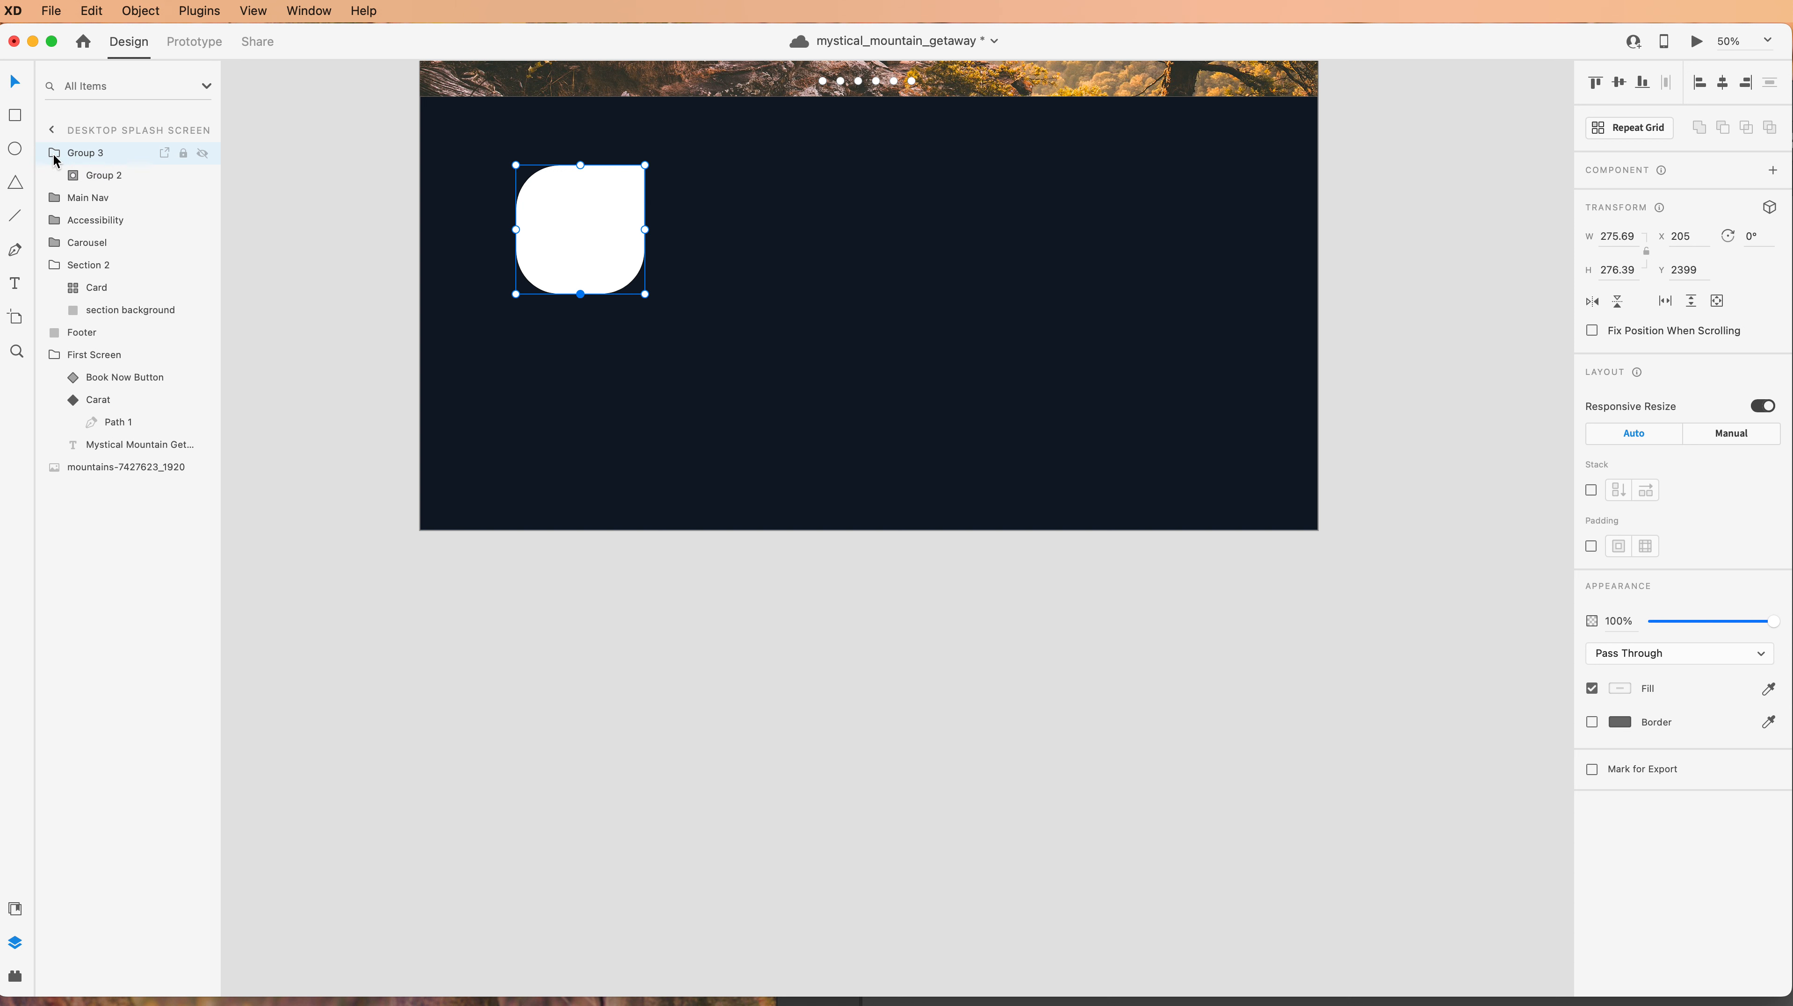
left_click(73, 176)
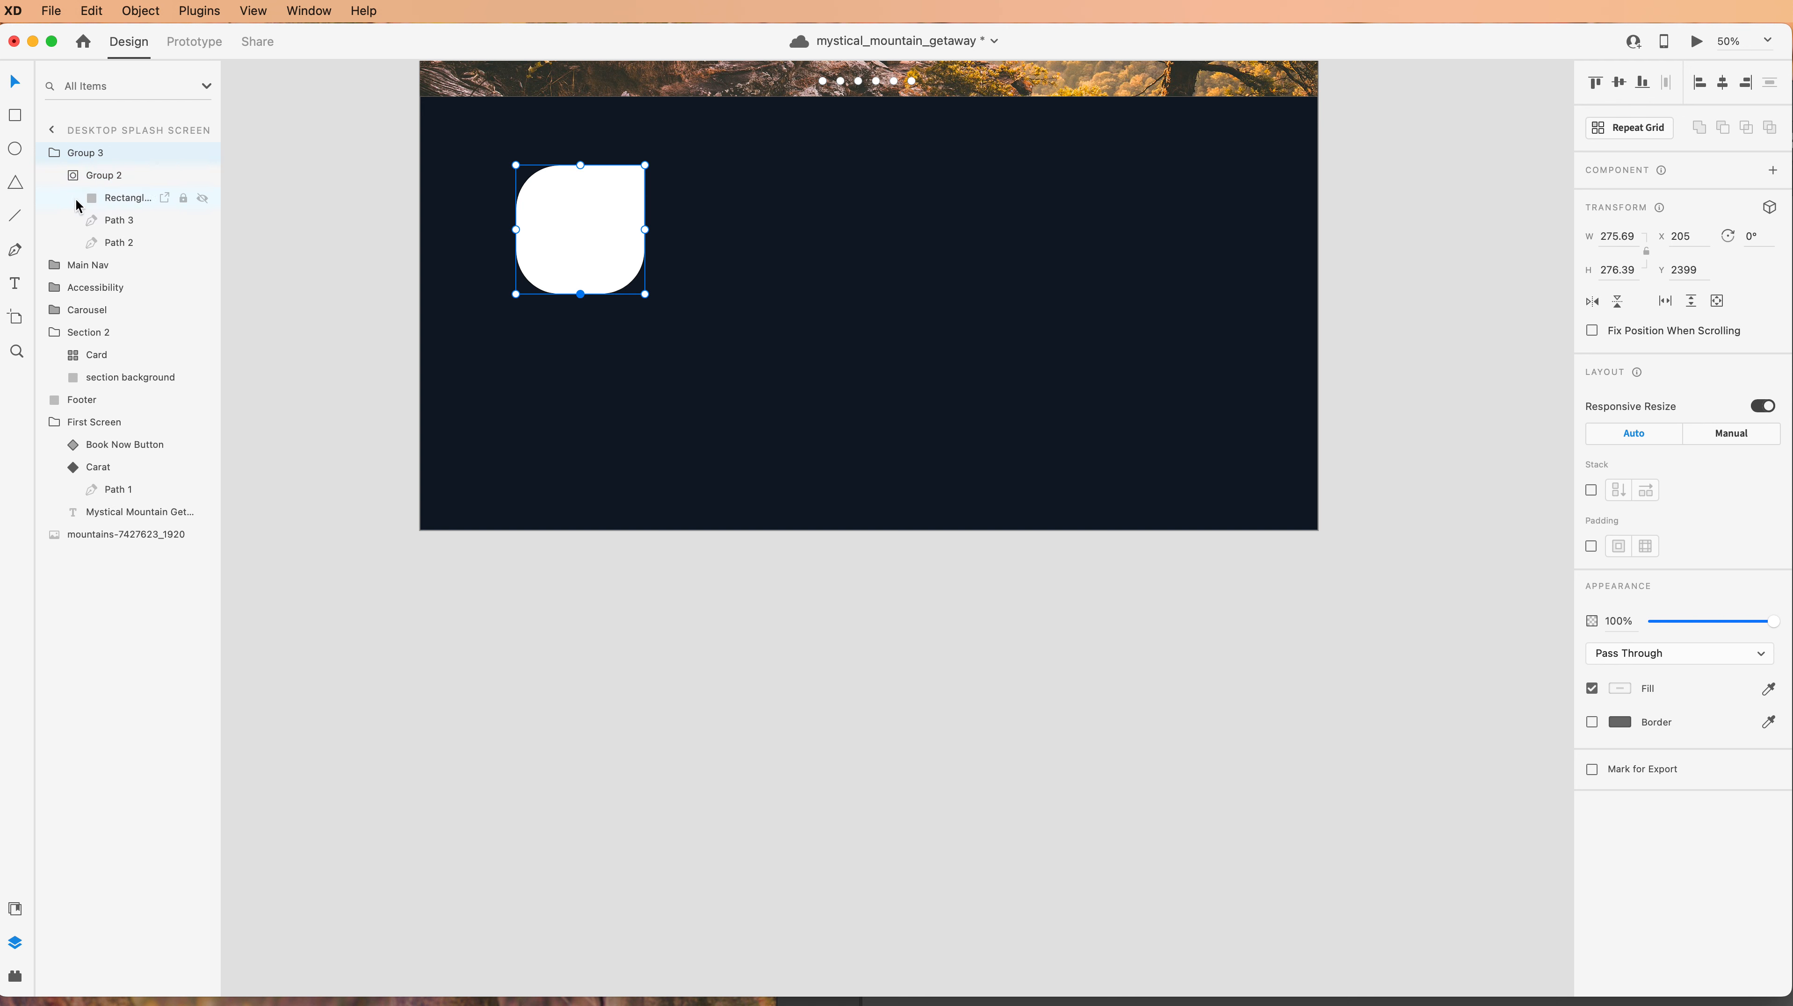
left_click(111, 199)
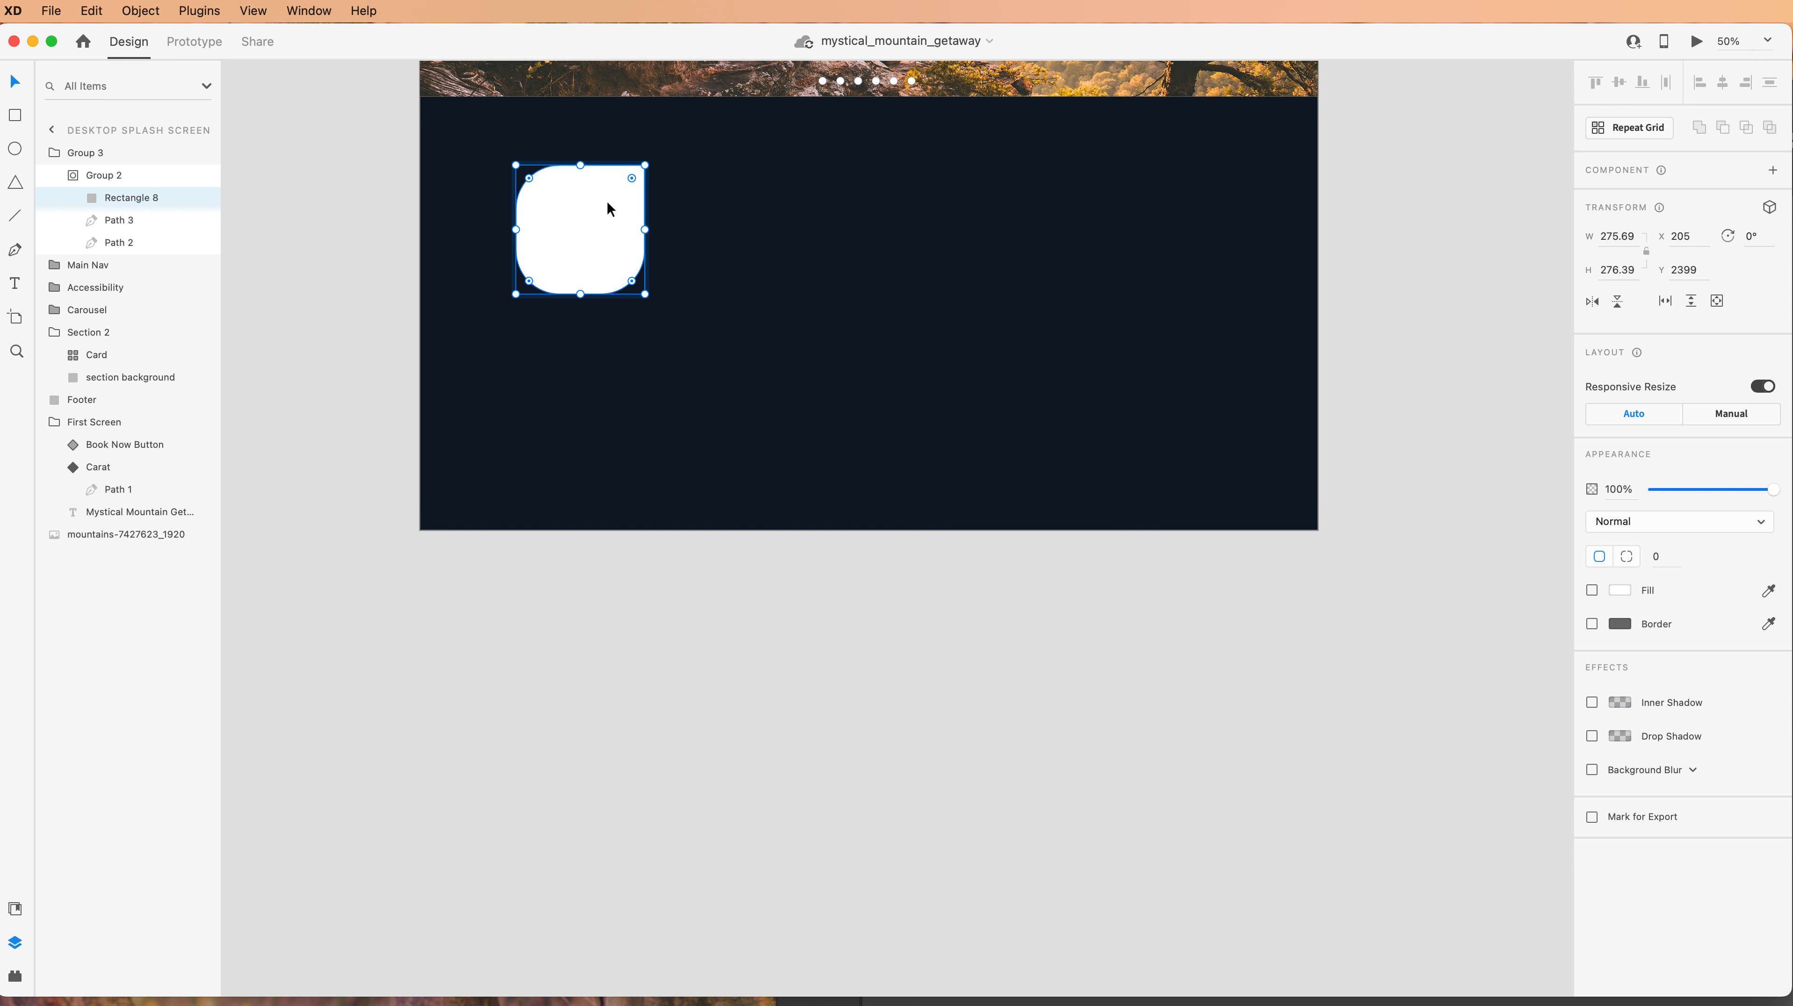
left_click(112, 221)
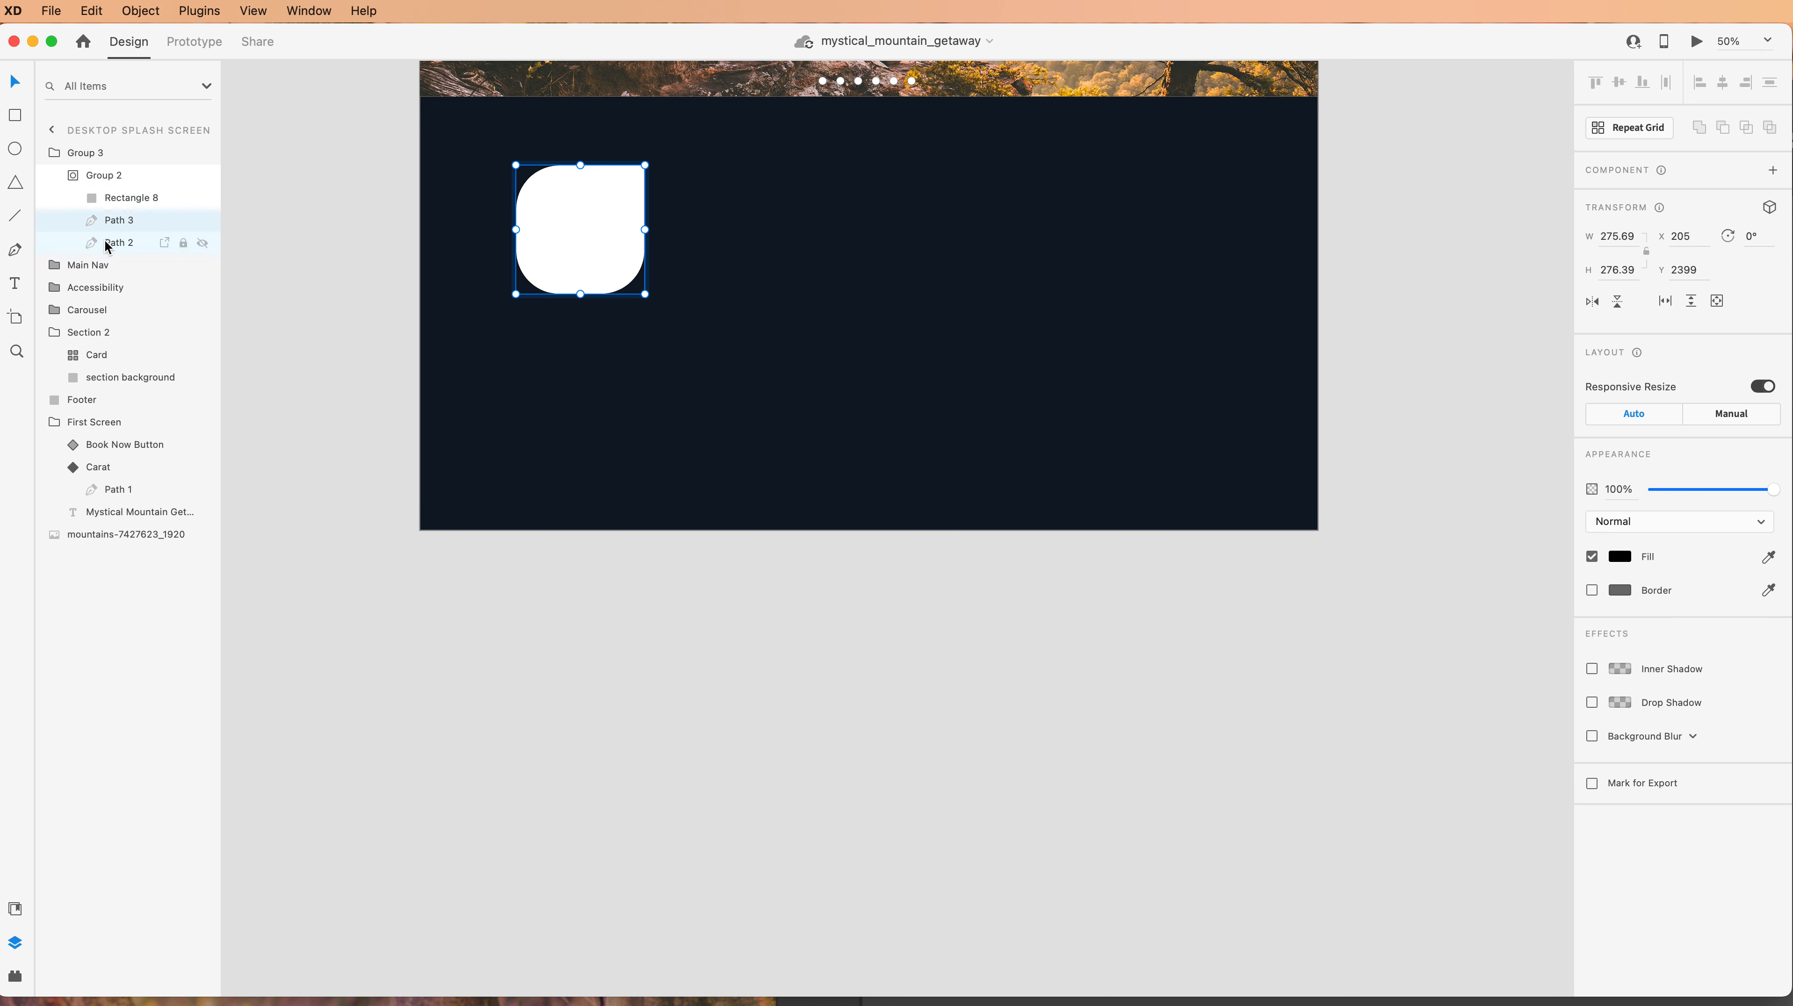
left_click(108, 244)
left_click(115, 223)
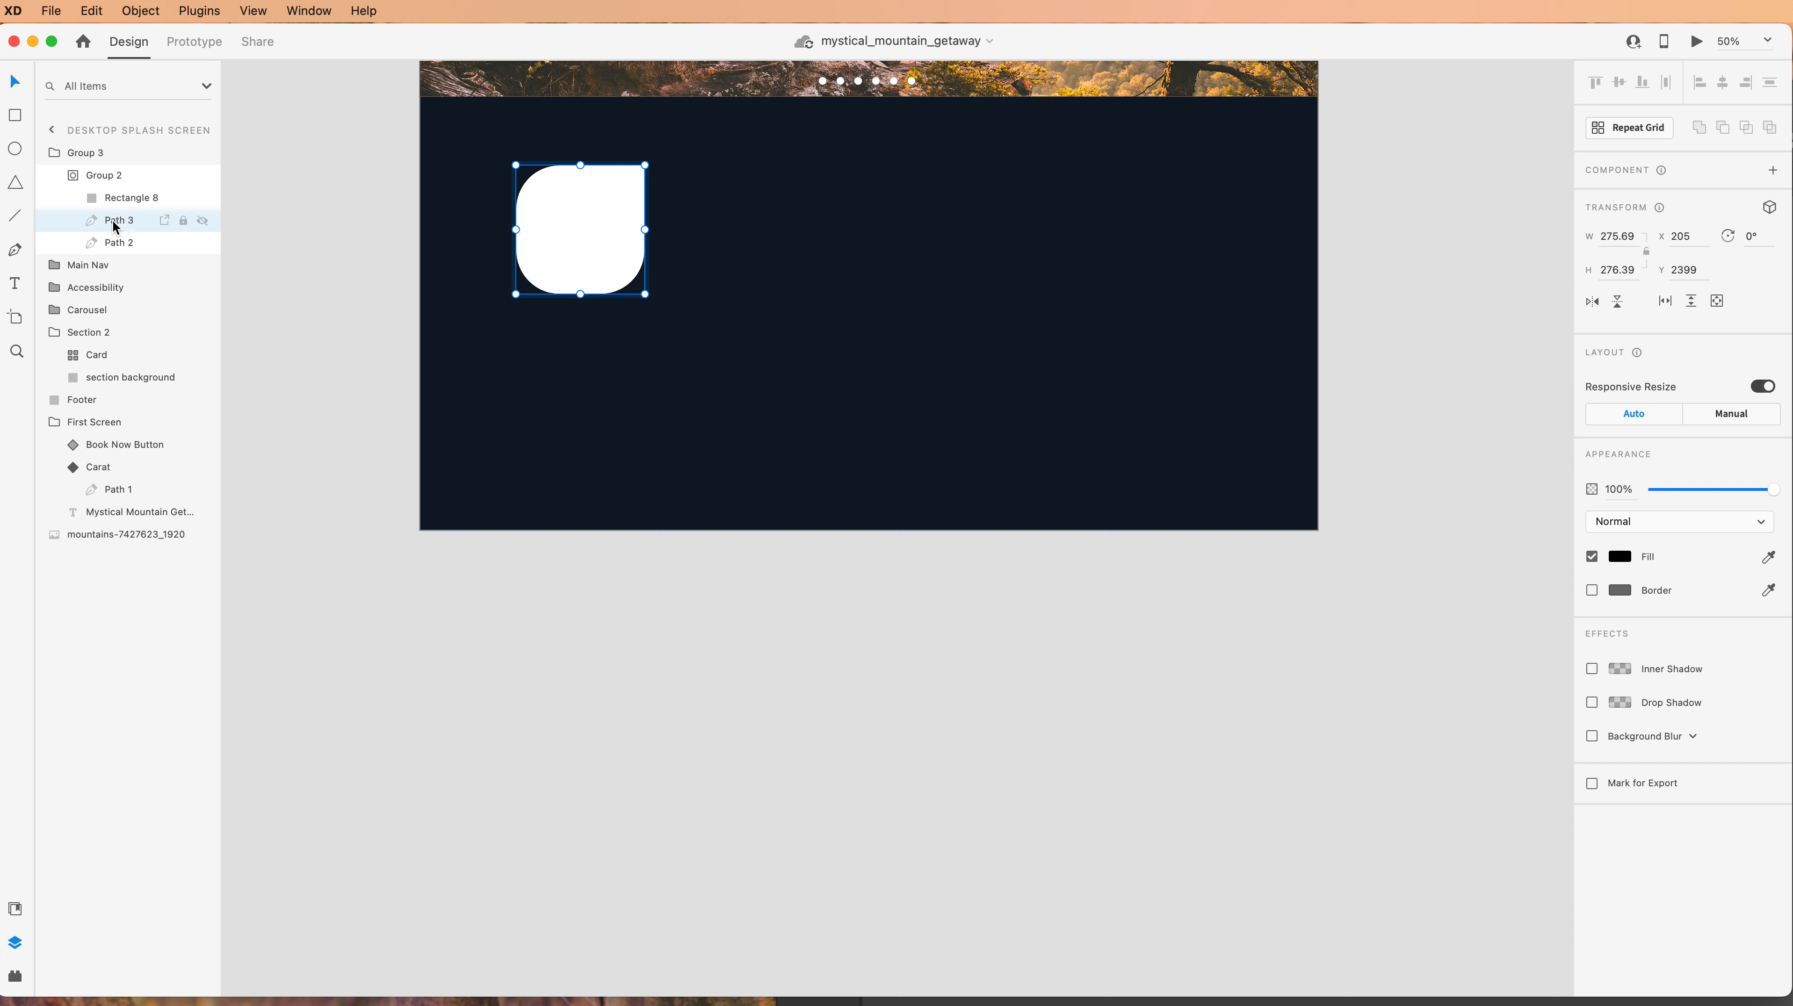
left_click(206, 221)
left_click(206, 221)
left_click(74, 176)
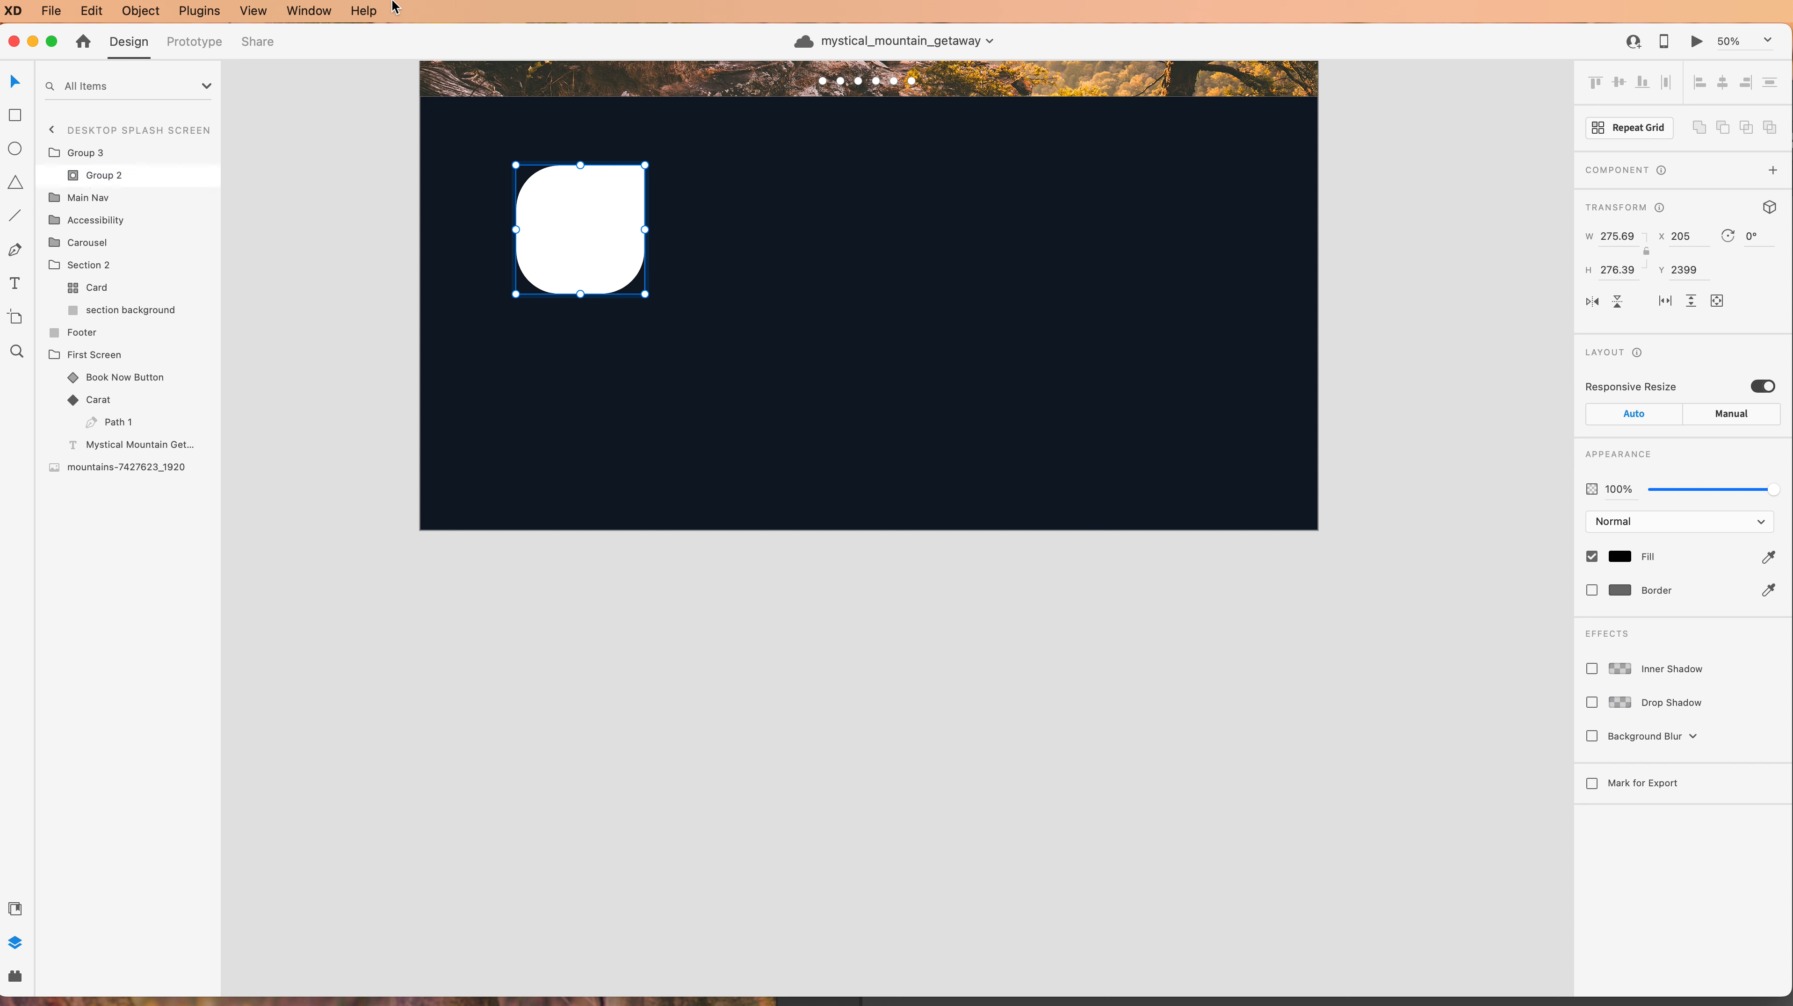
Import image frame.ai from the images folder into the document.
left_click(51, 11)
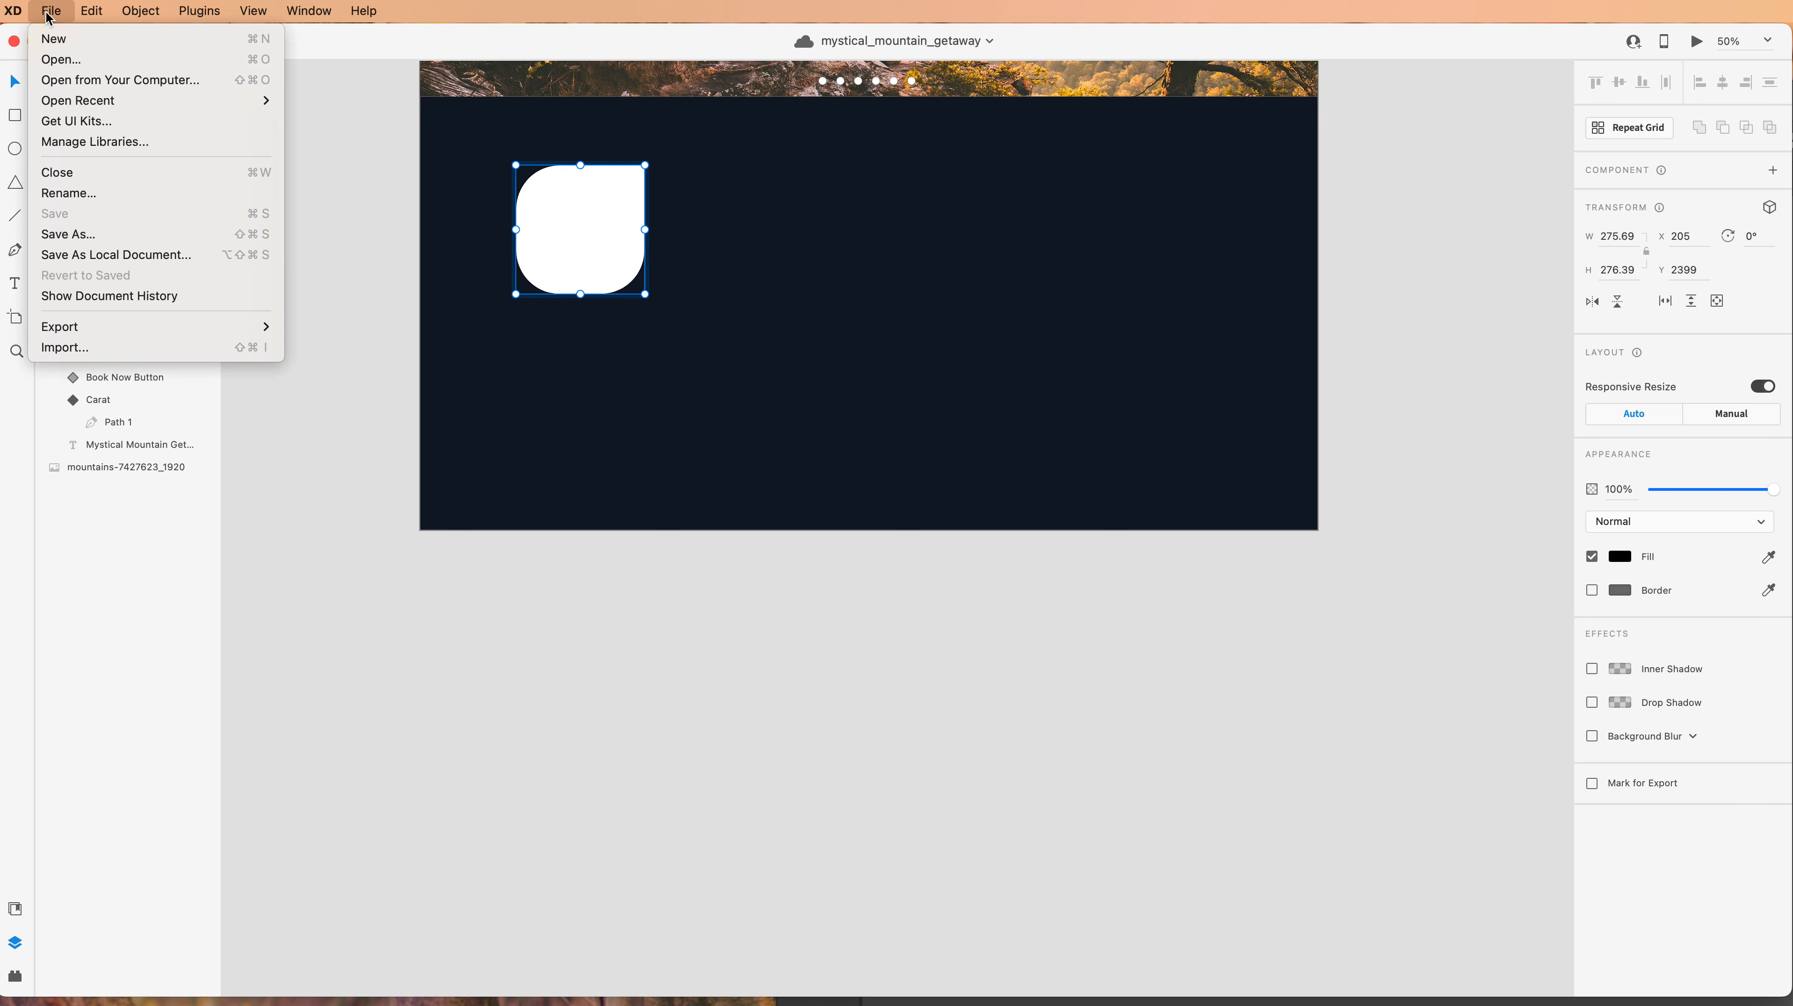
left_click(84, 349)
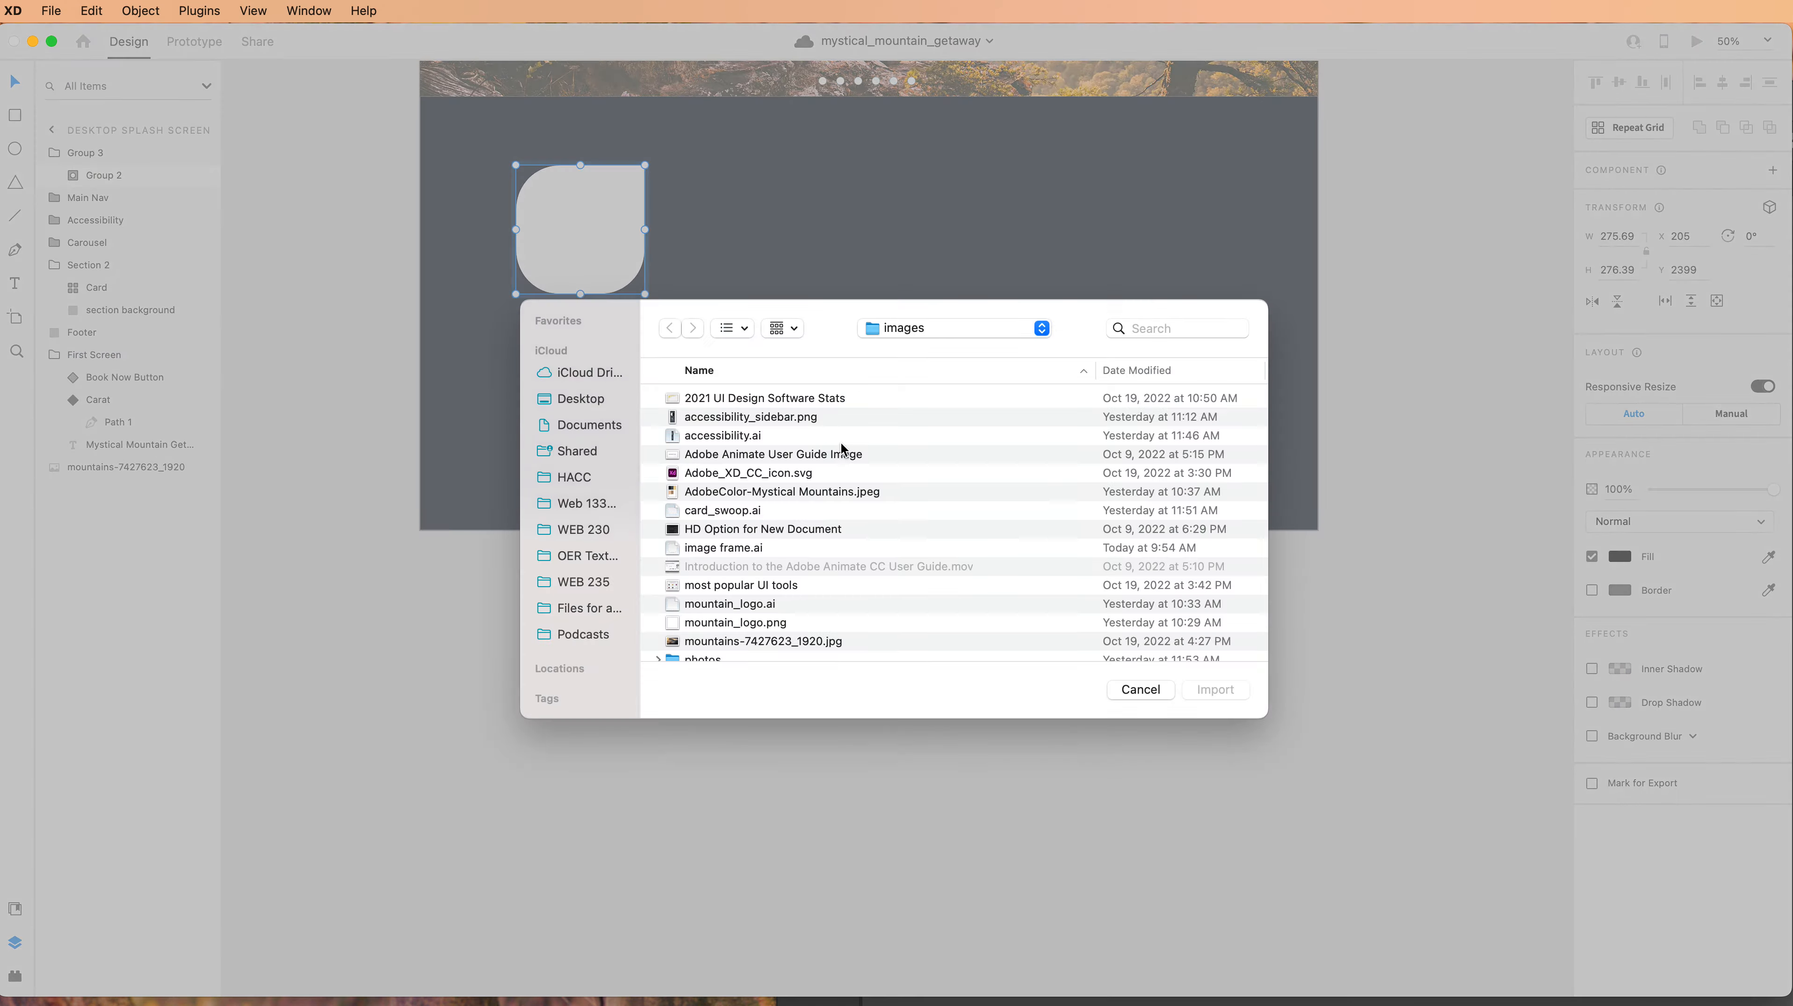
left_click(693, 550)
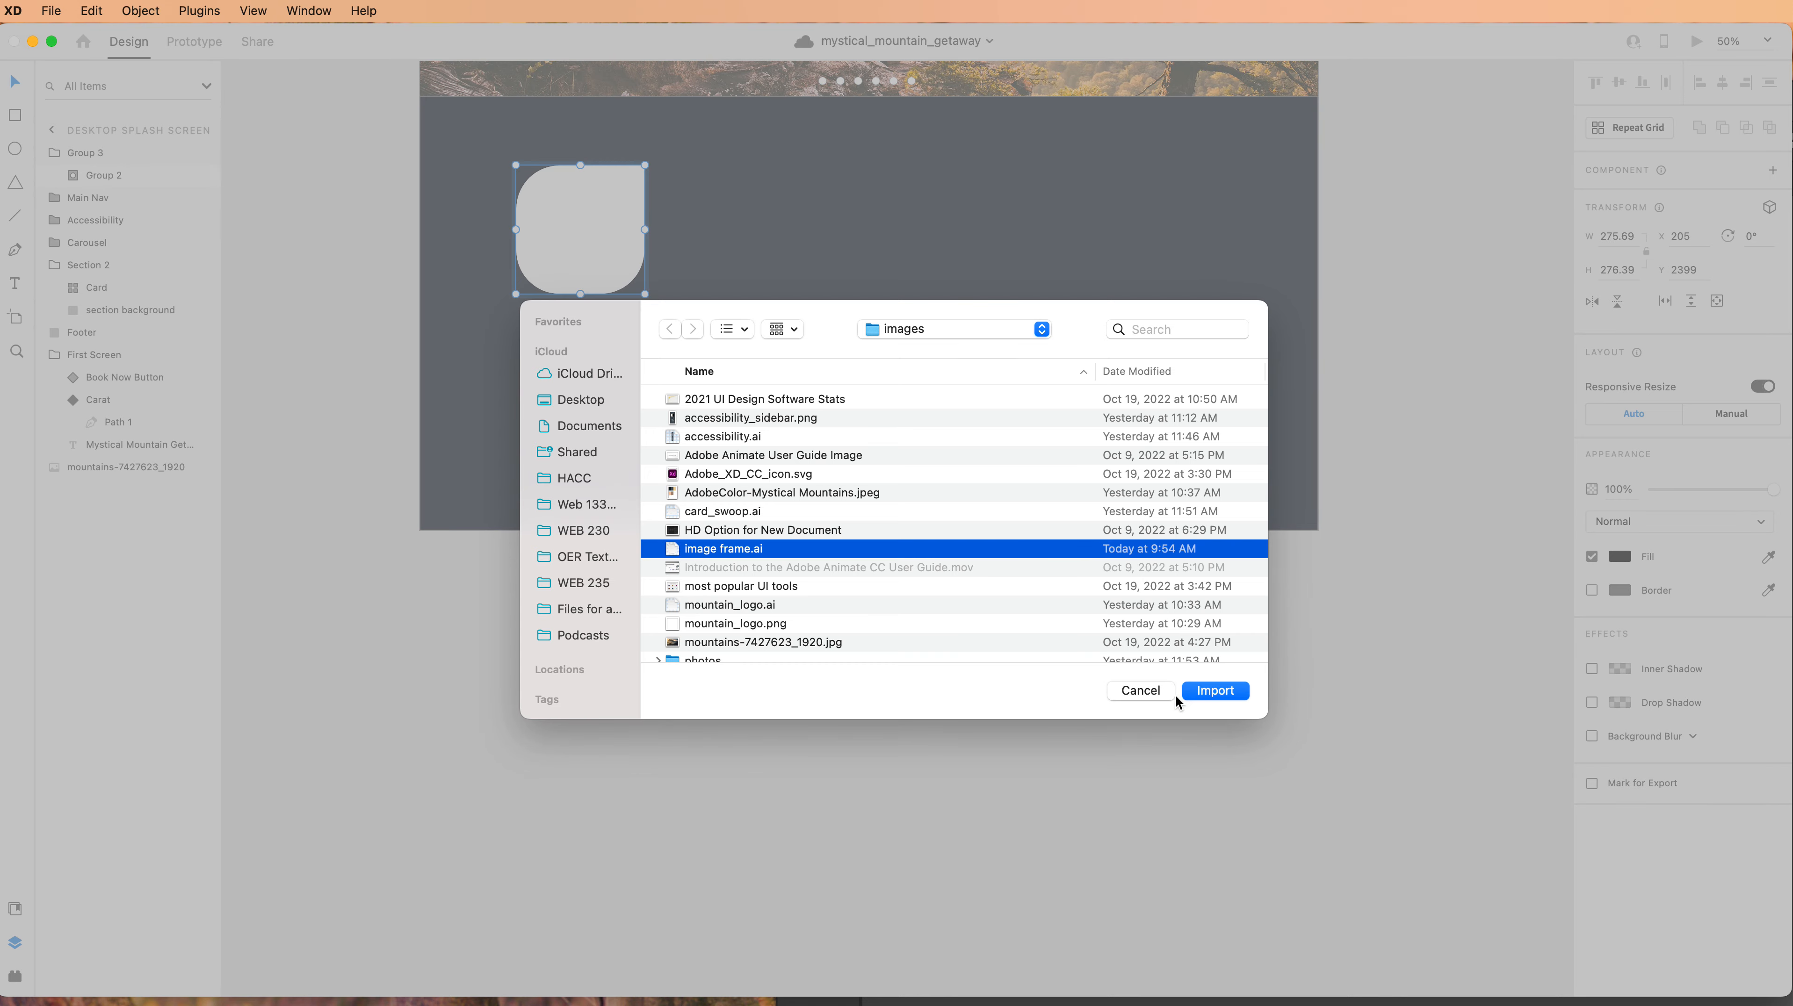
left_click(1213, 691)
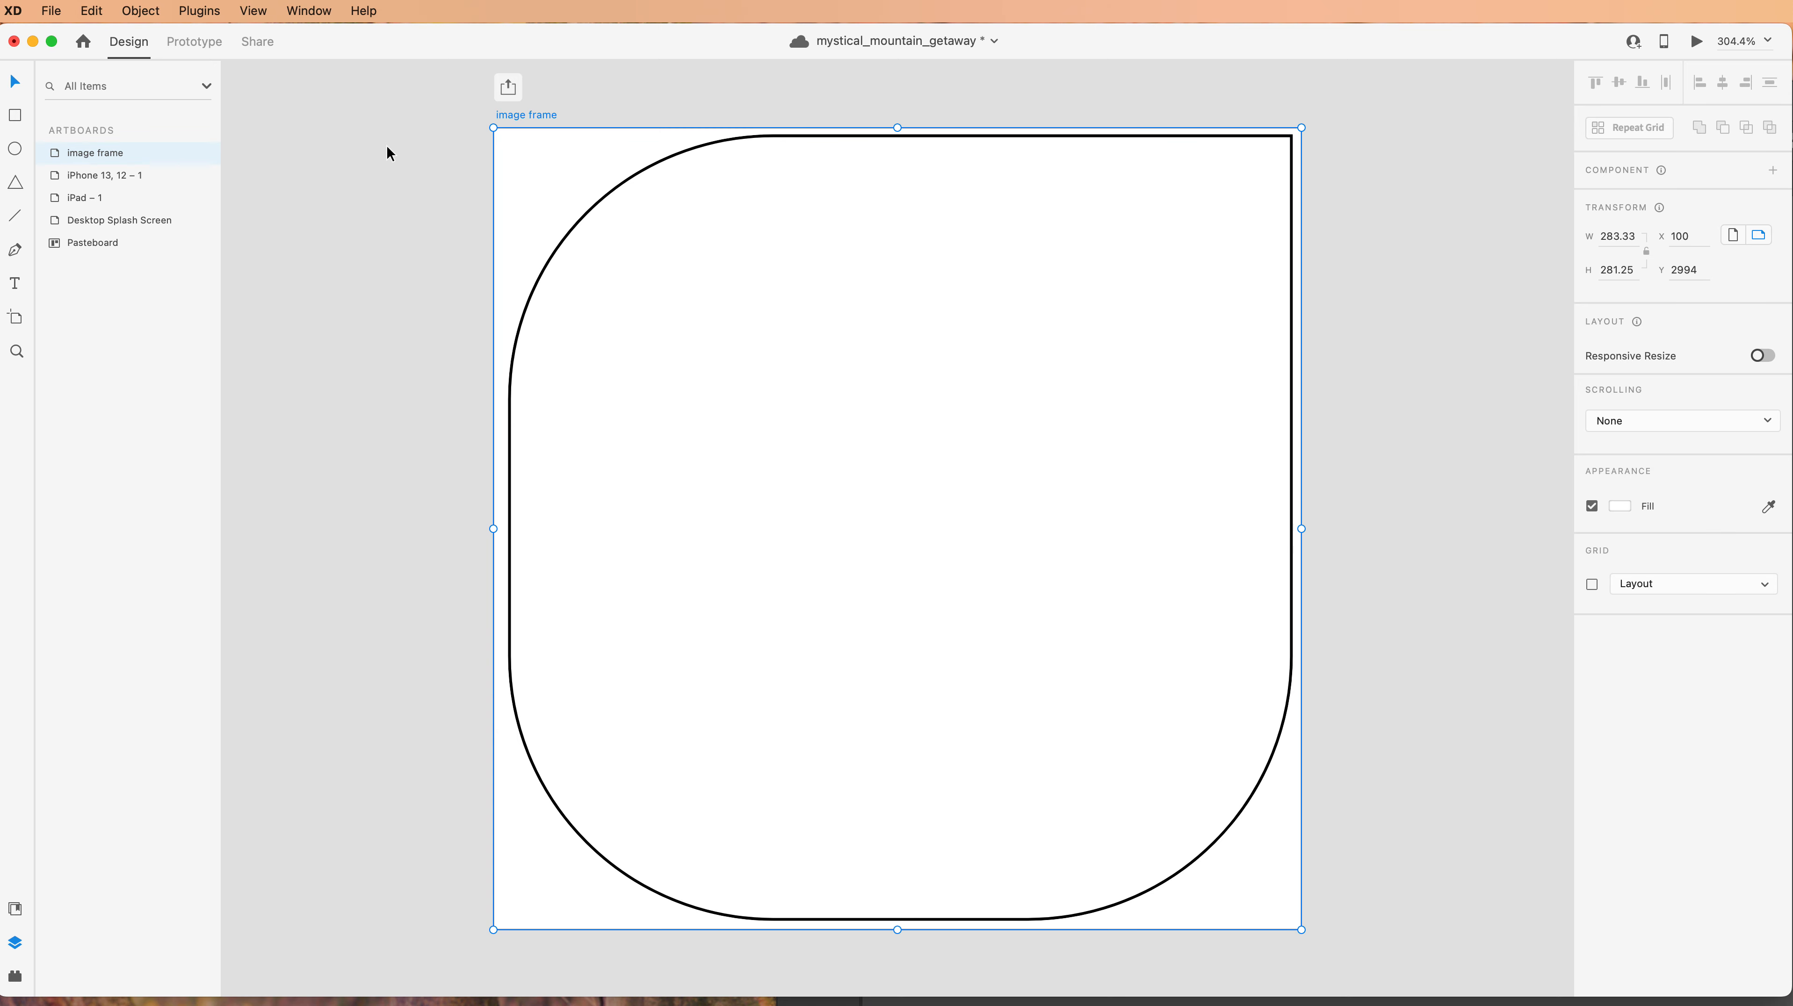
Move the imported image frame artboard up beside the footer area of the Desktop Splash Screen.
key("super+1")
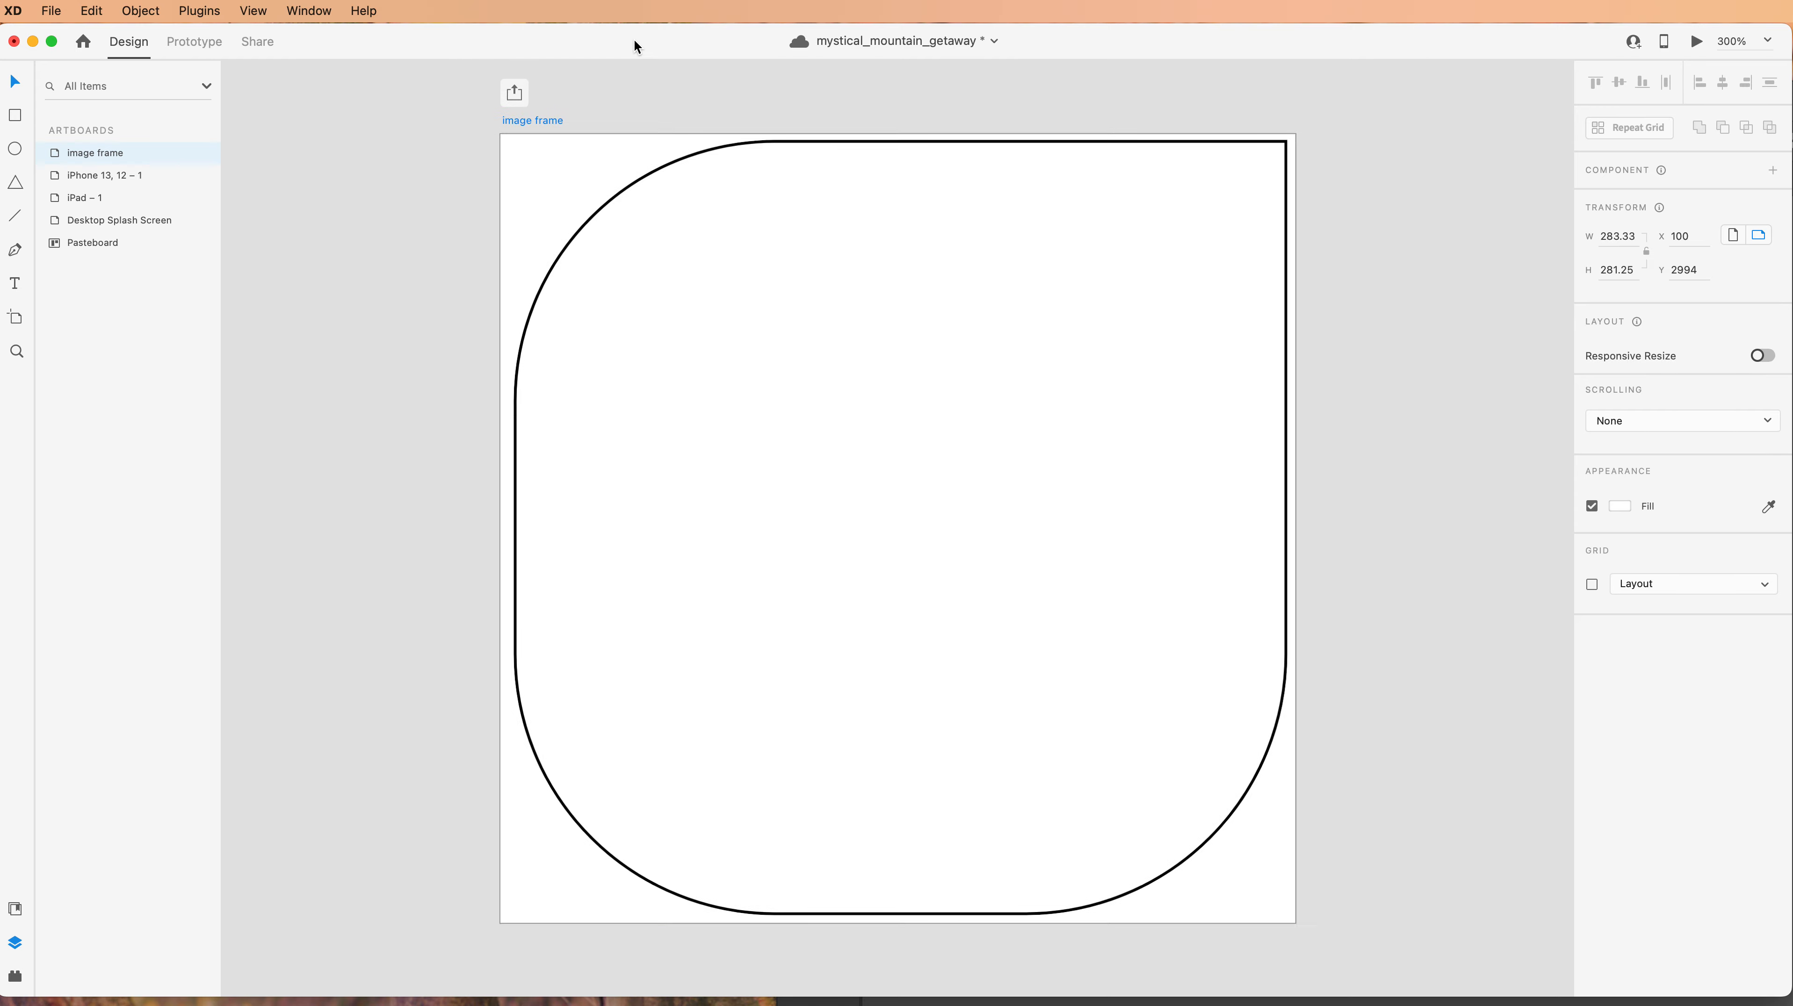
key("super+minus")
key("super+minus")
key("super+minus")
key("super+minus")
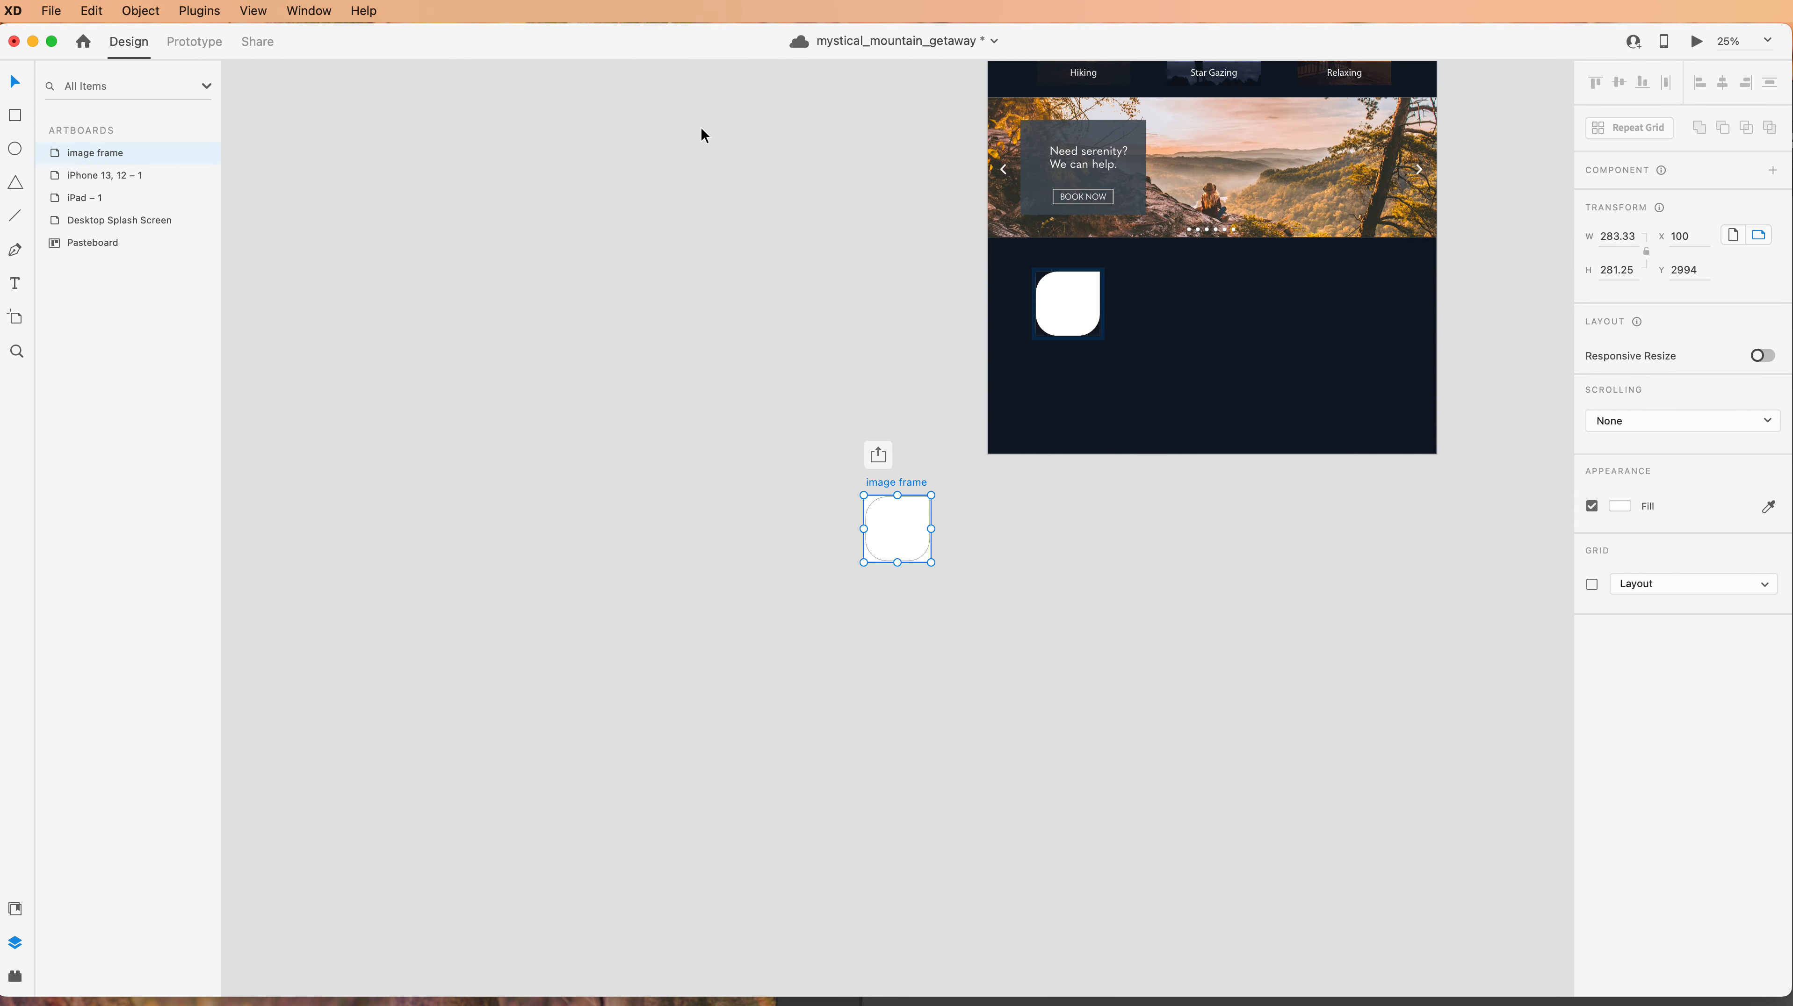
left_click_drag(905, 486, 921, 282)
Cut the rounded rectangle from the image frame artboard, paste it into the footer and place it at about X 640, Y 2399.
left_click(891, 352)
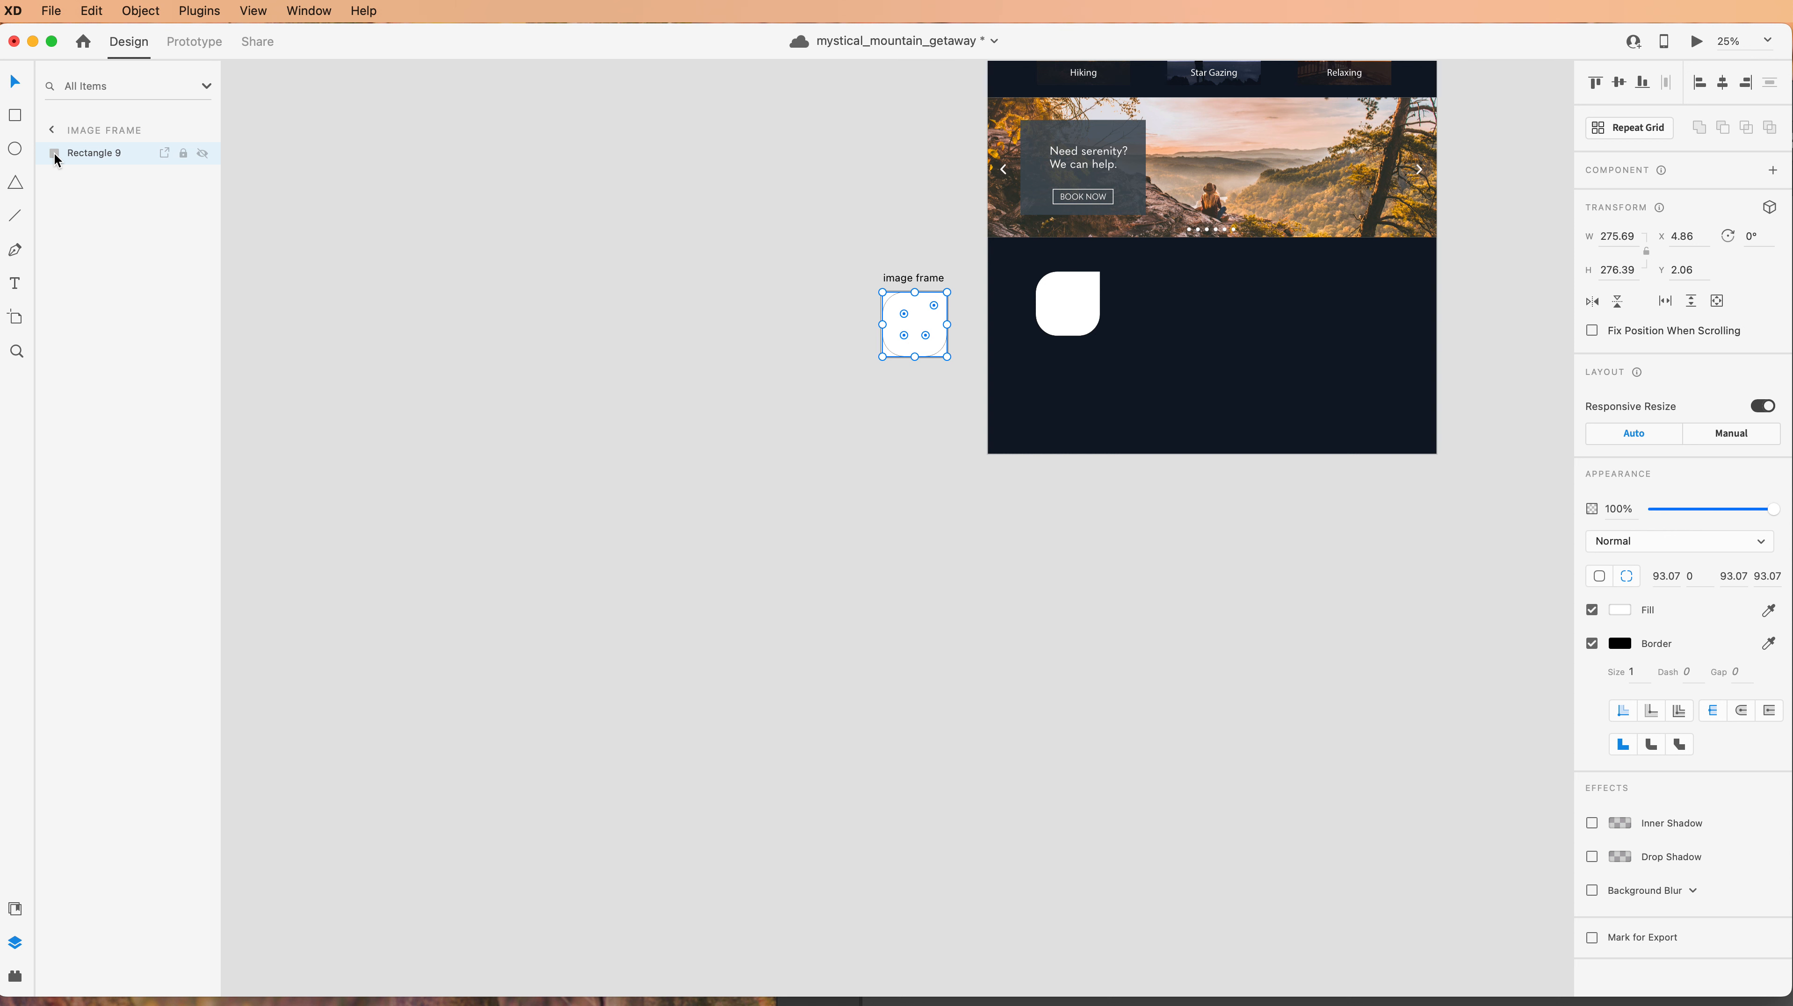
key("Delete")
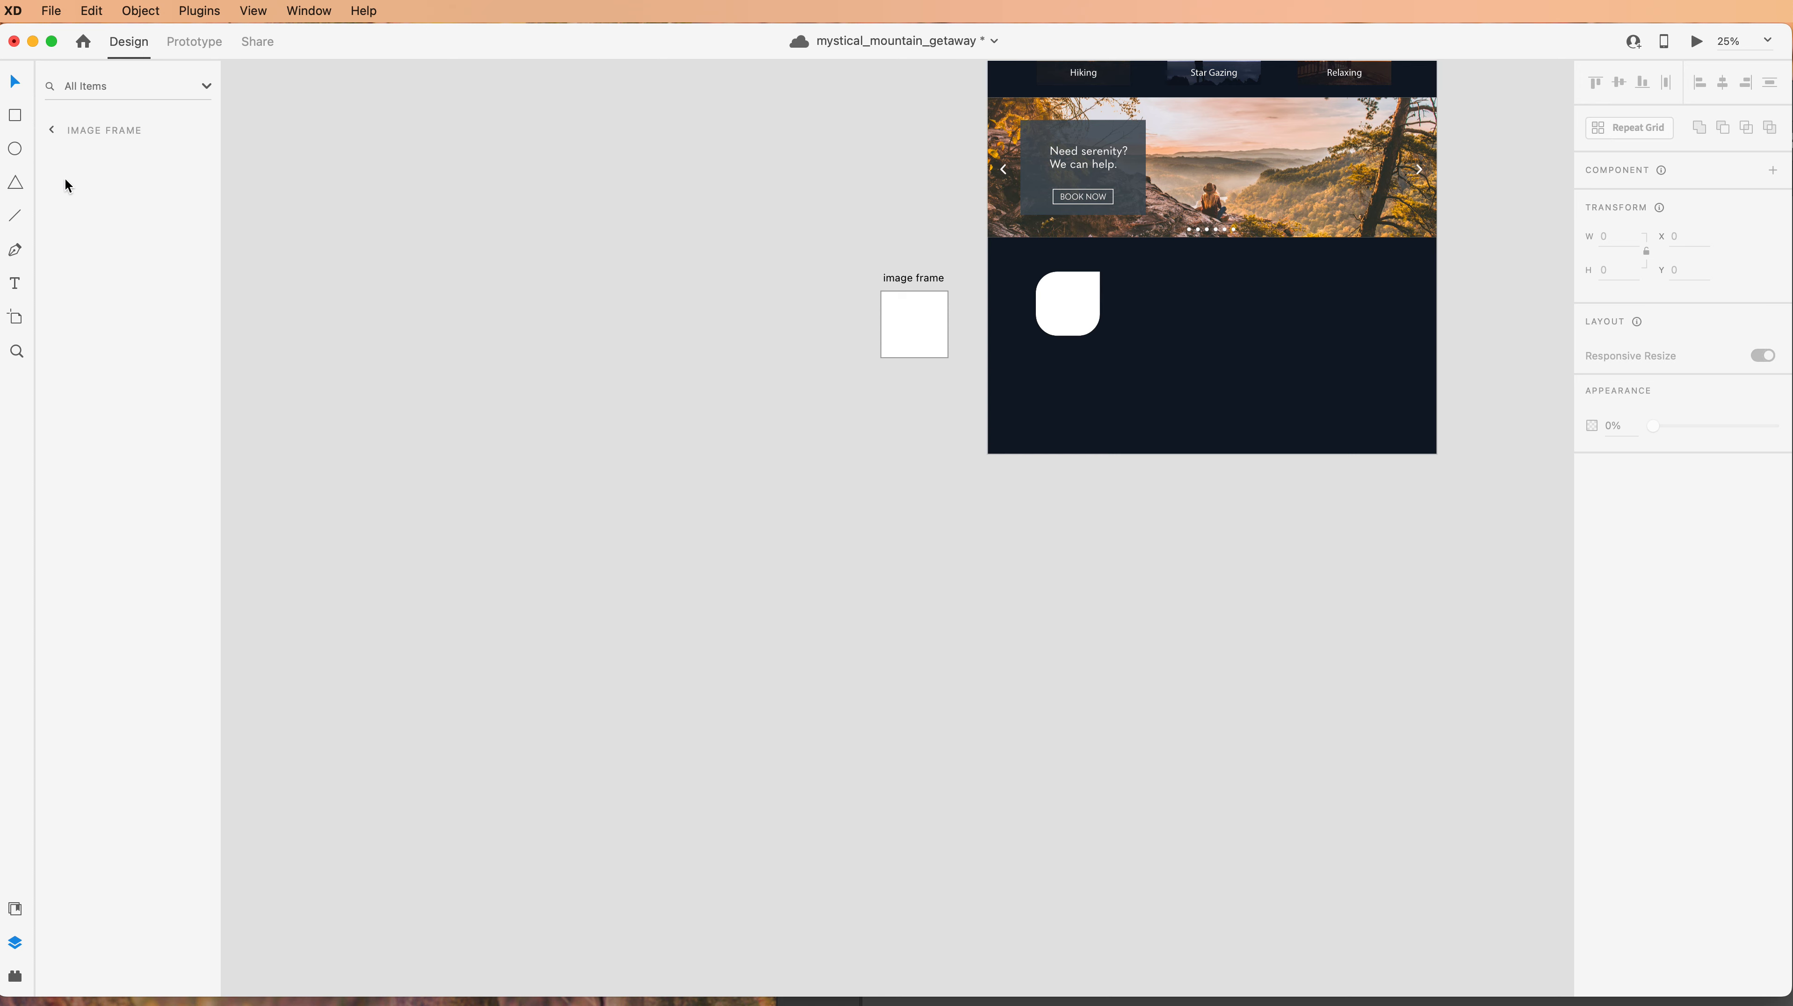
left_click(1180, 309)
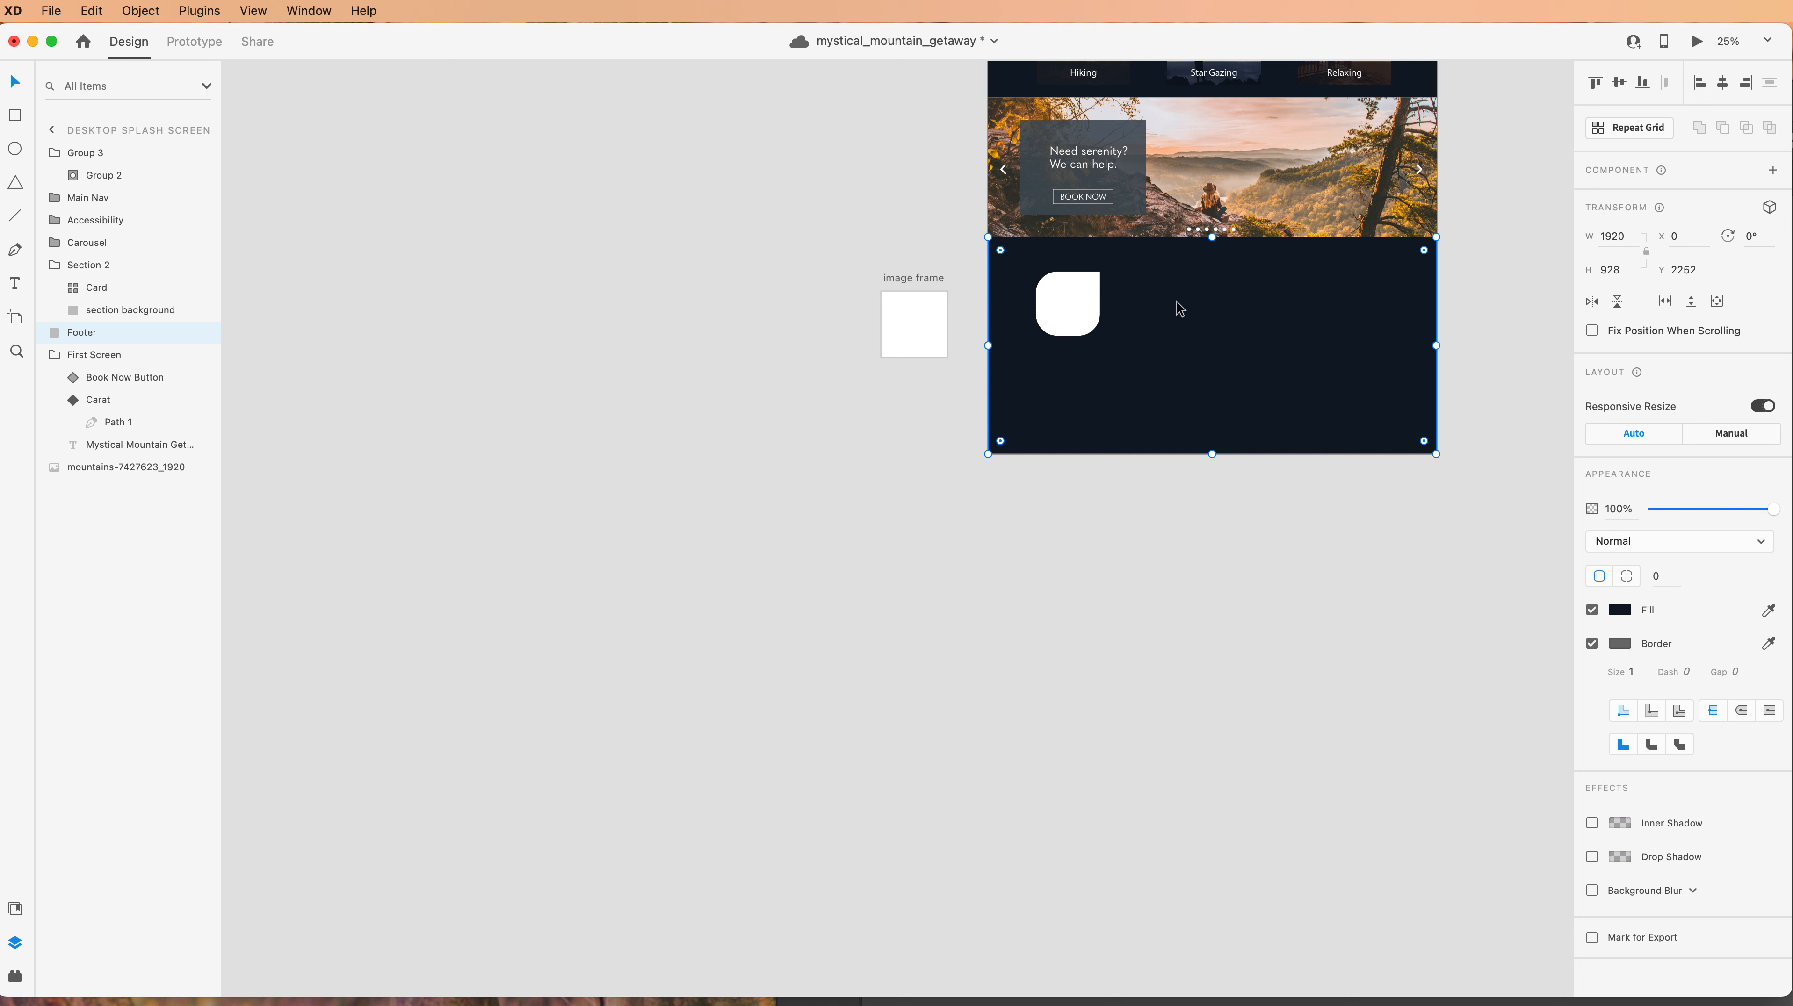
key("ctrl+v")
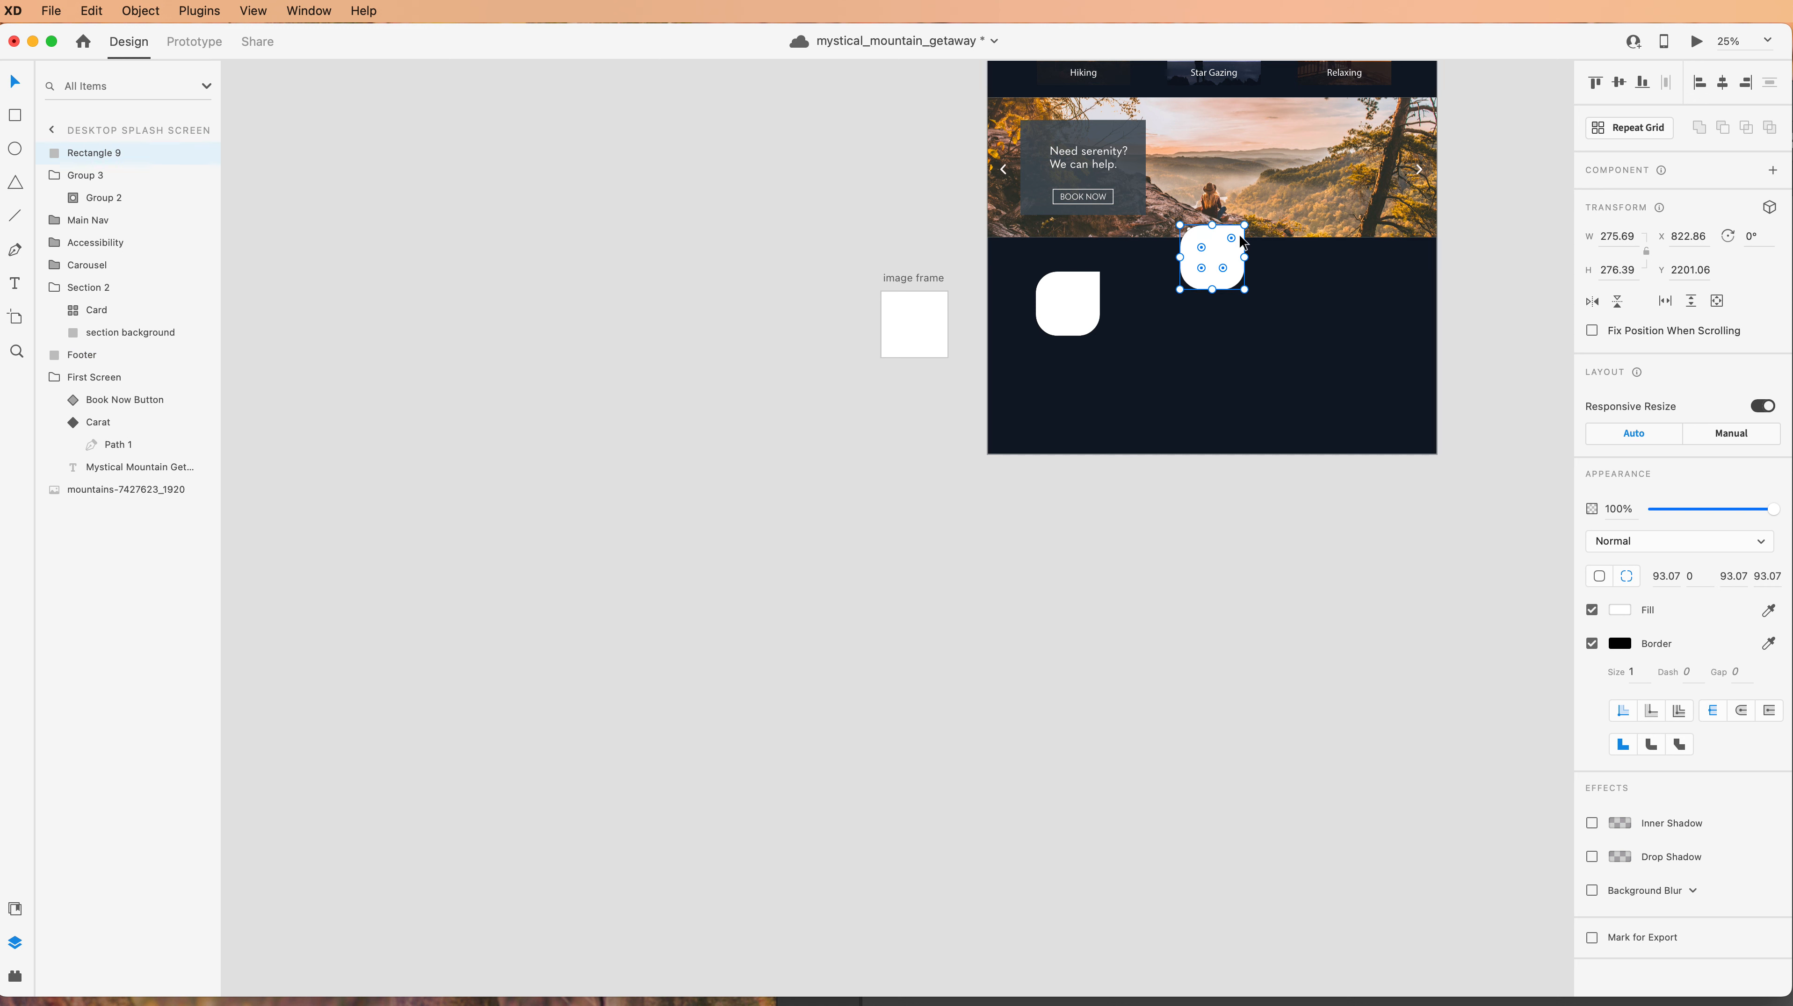
left_click_drag(1219, 255, 1175, 300)
Delete the emptied image frame artboard.
left_click(897, 279)
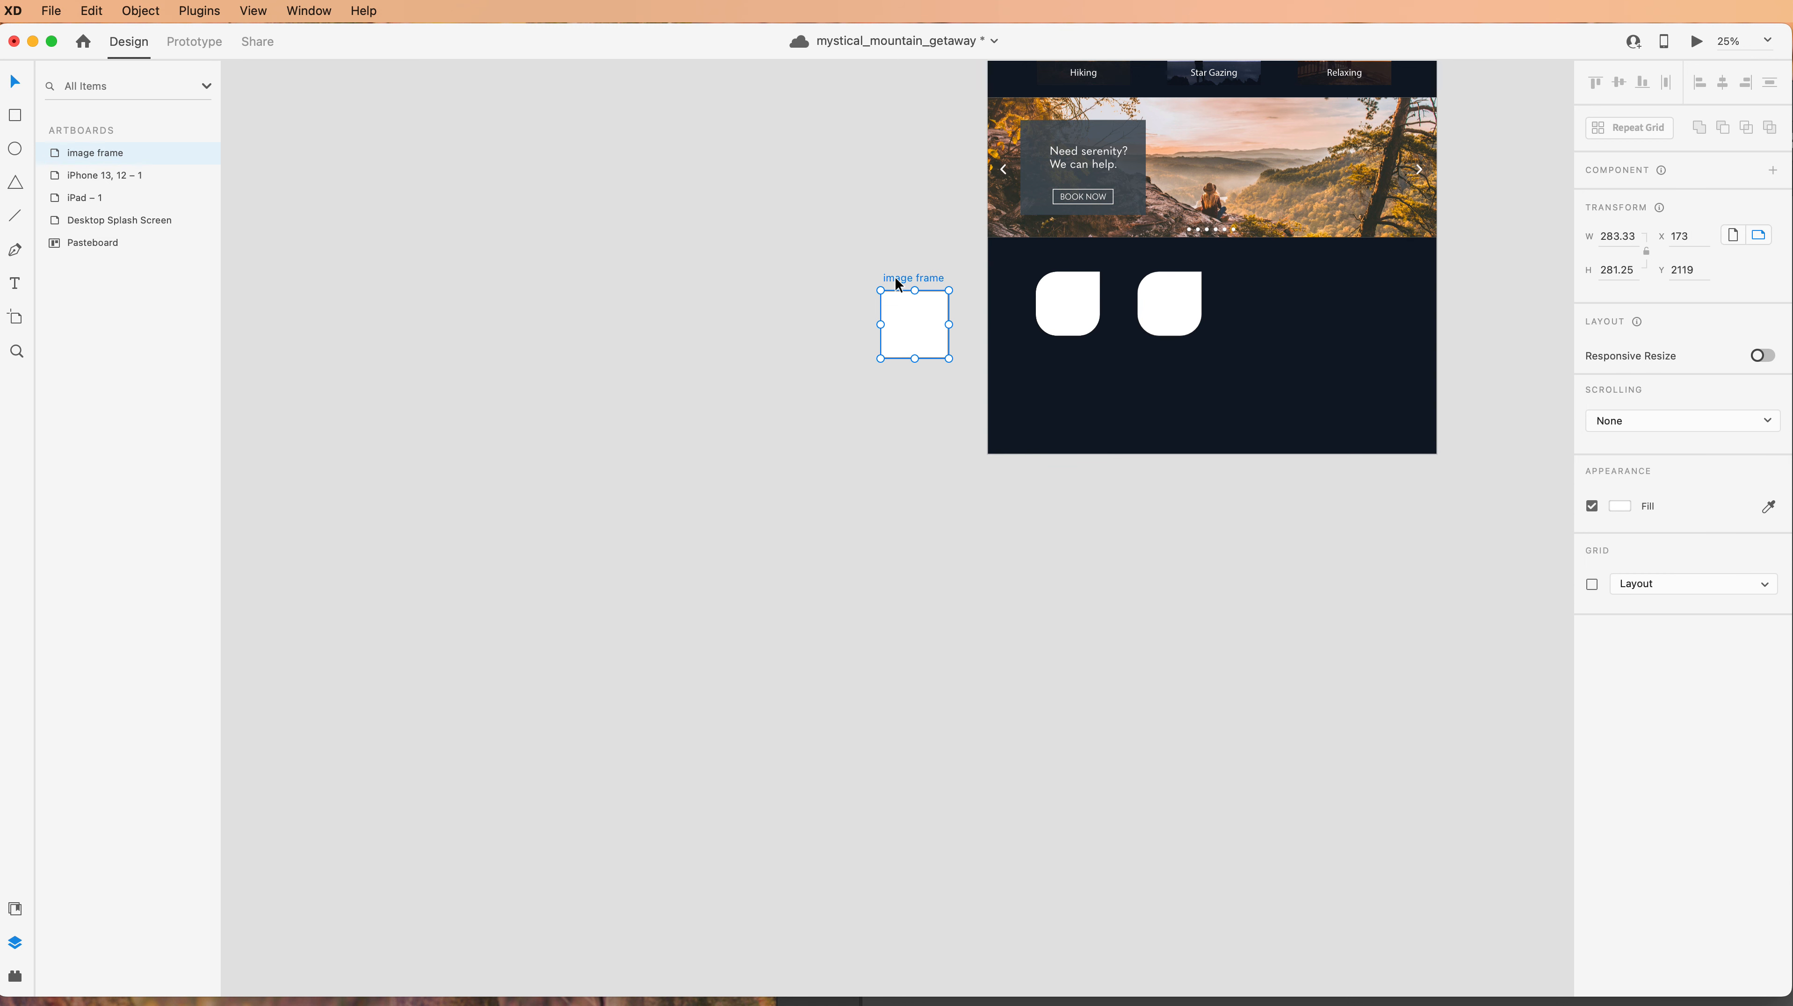
key("Delete")
key("space")
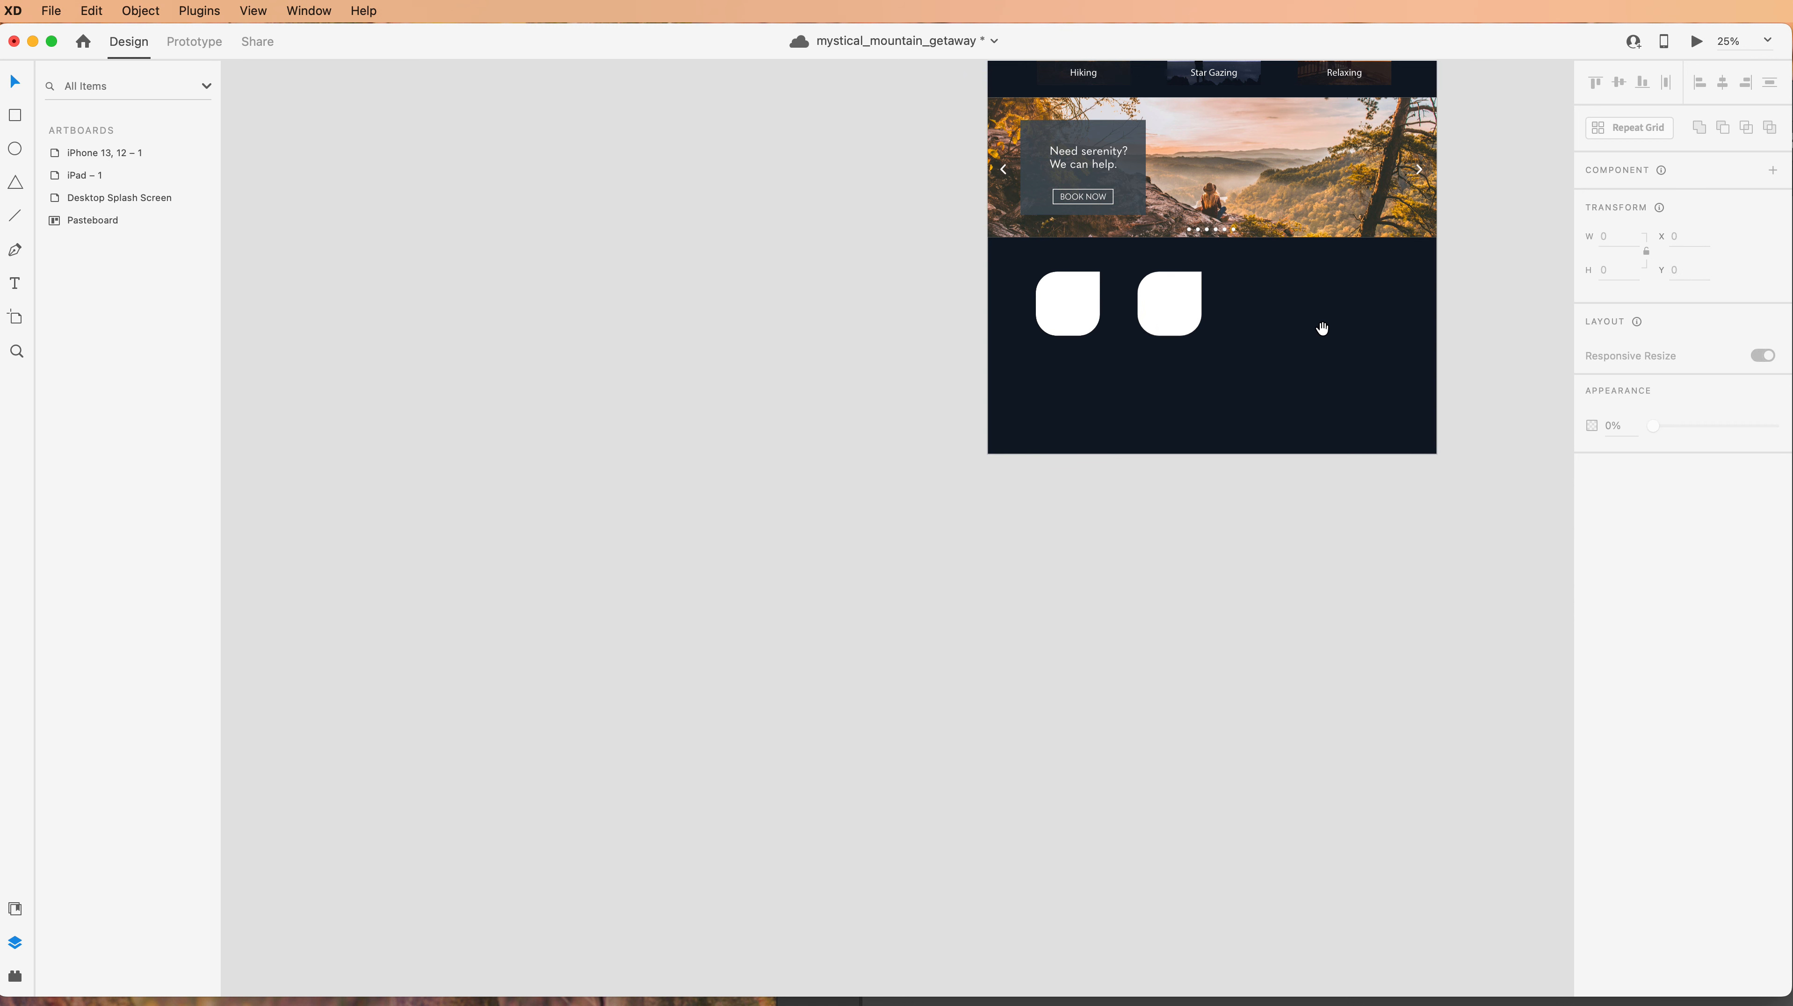
left_click_drag(1320, 329, 938, 395)
key("super+plus")
key("super+plus")
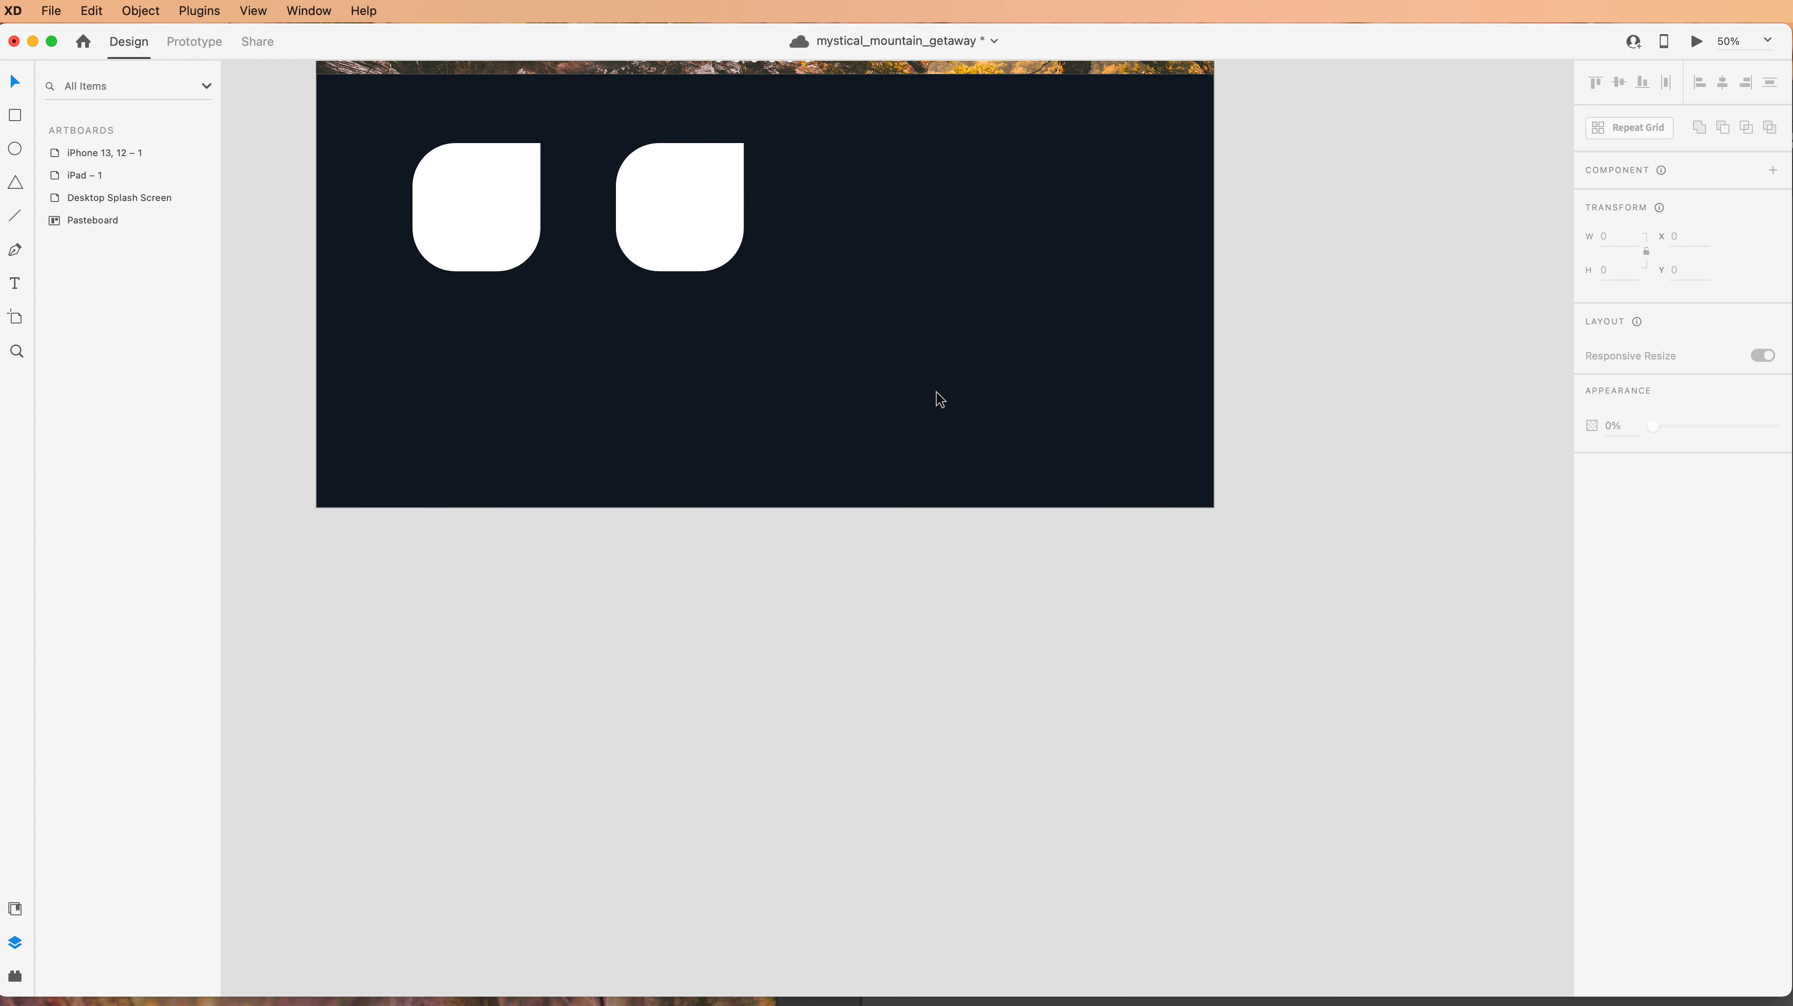
Minimize the Illustrator window, then compare the pasted group and the imported rectangle by selecting each in the XD footer.
key("super+Tab")
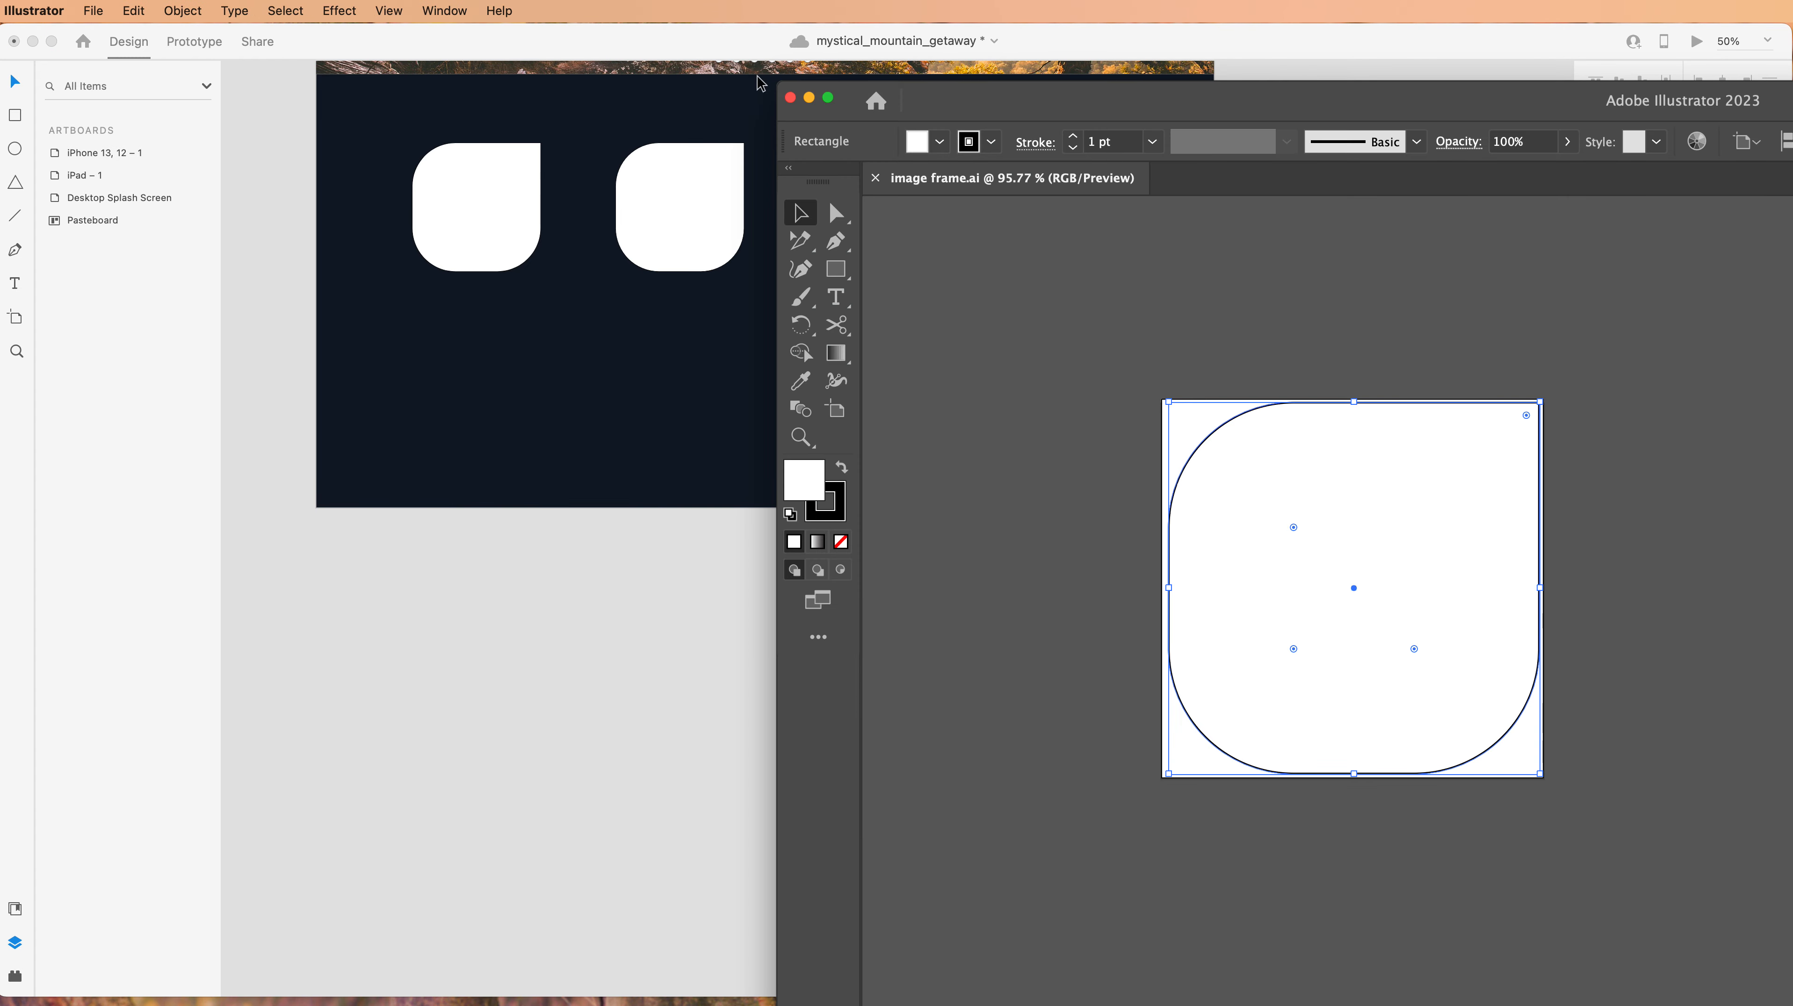
left_click(812, 97)
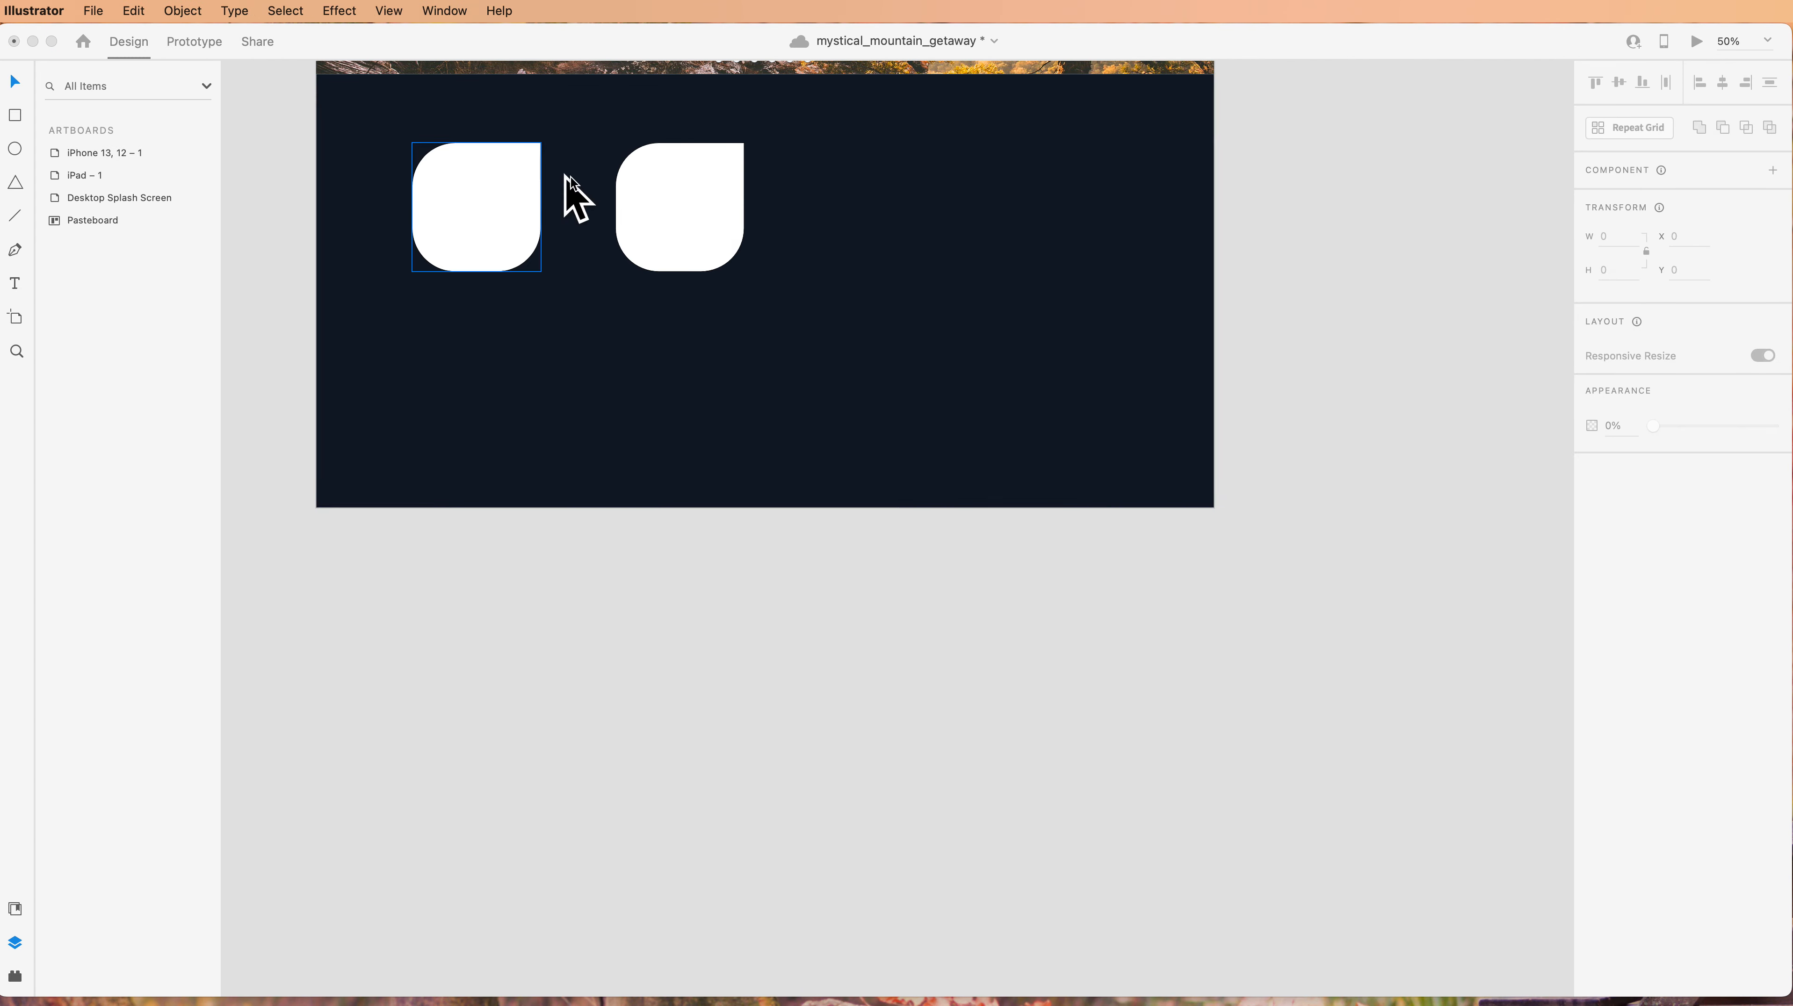
left_click(479, 208)
left_click(479, 209)
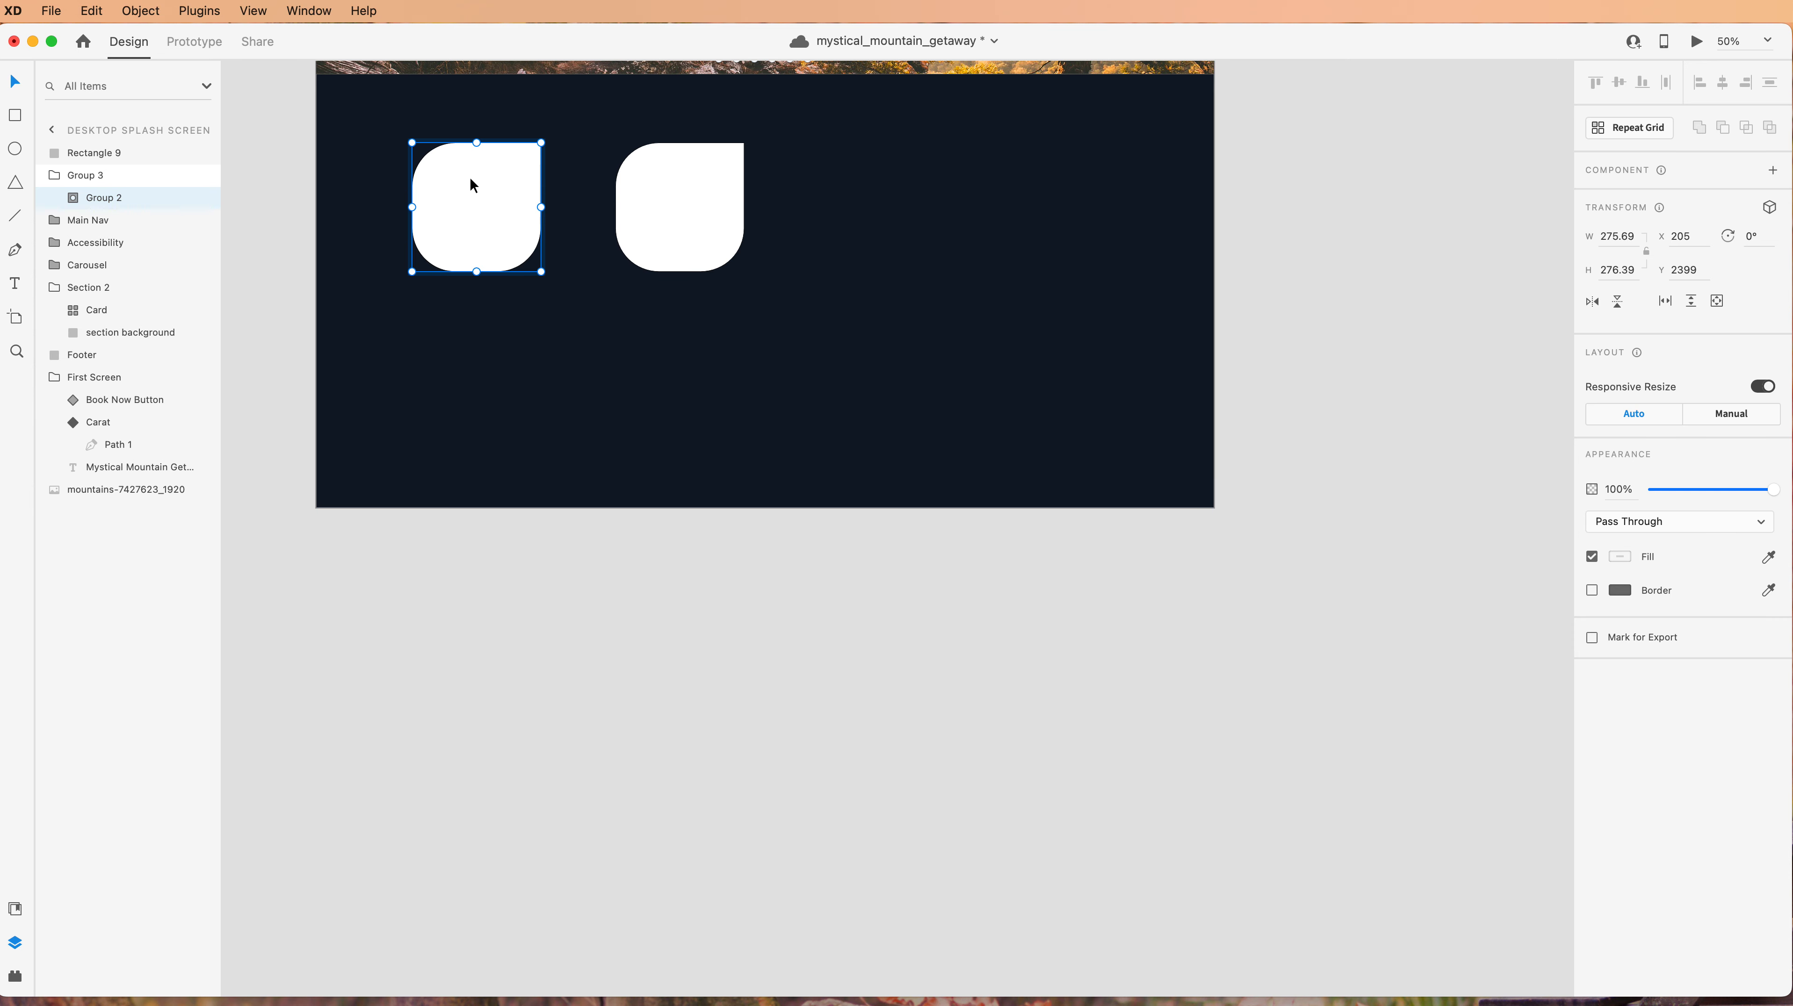
left_click(635, 218)
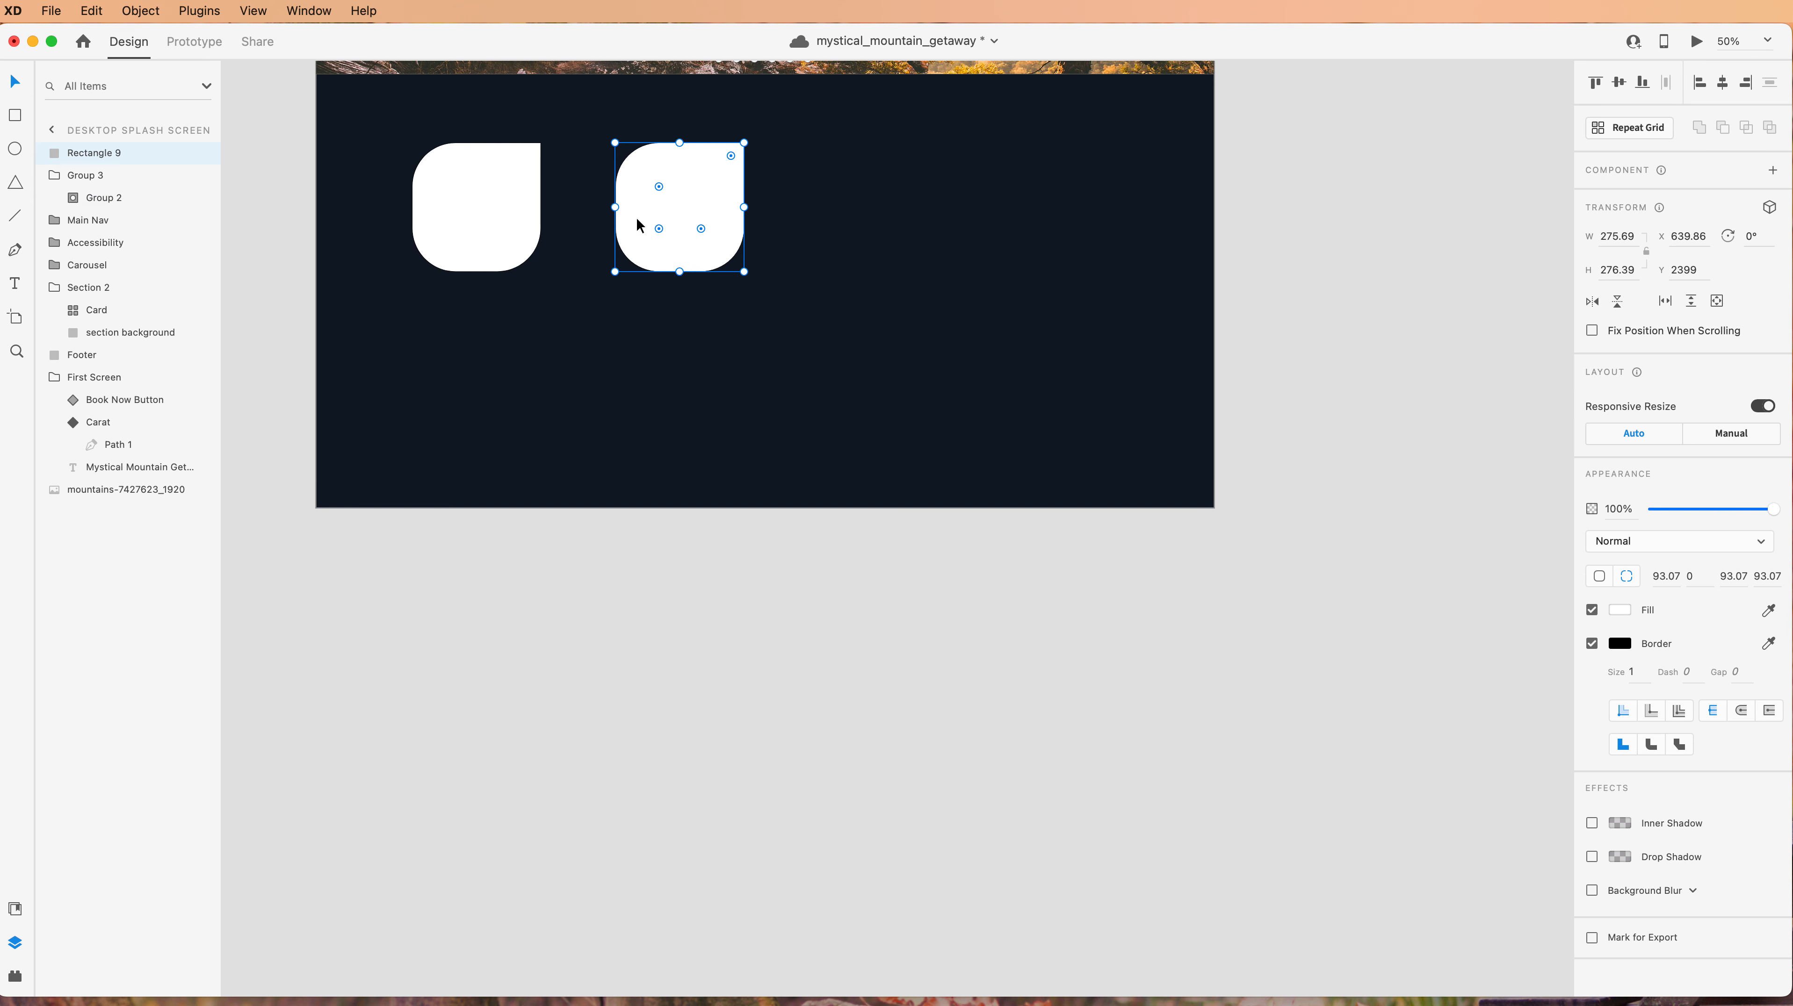
Fill the imported rounded rectangle with forest-1072828_1920.jpg from the Downloads folder in Finder.
key("super+Tab")
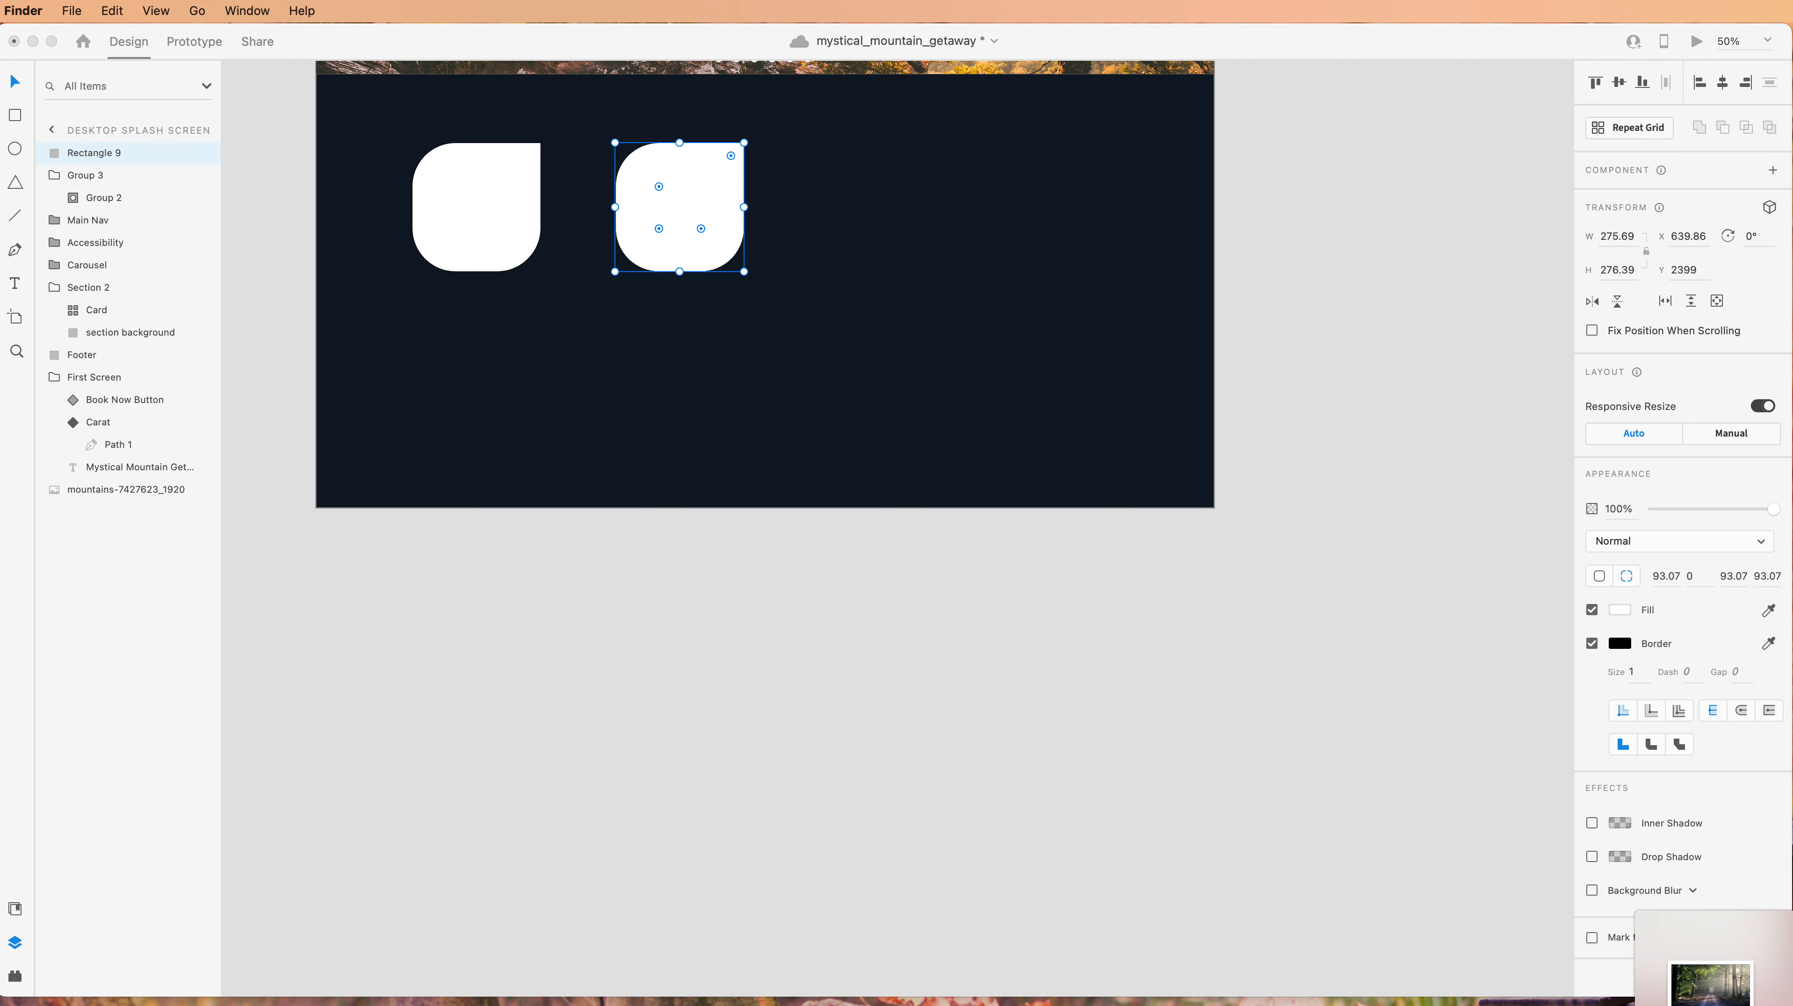
left_click_drag(1689, 359, 1608, 229)
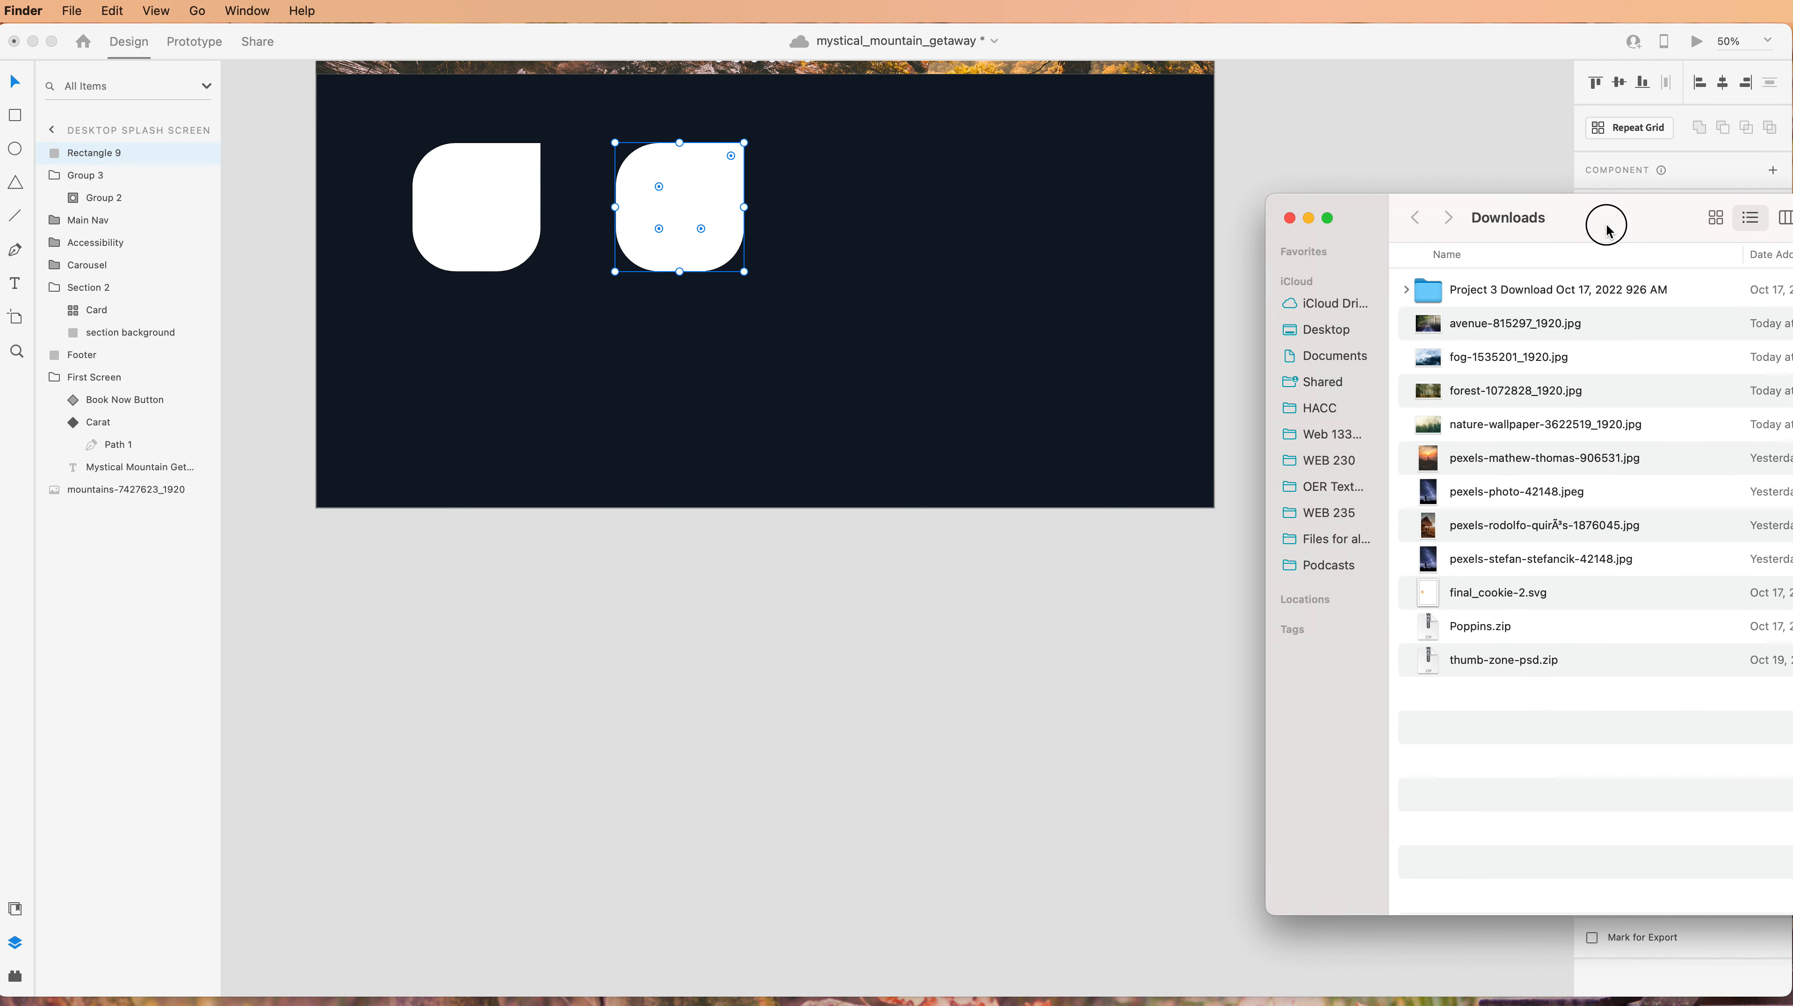
left_click(777, 348)
left_click(733, 339)
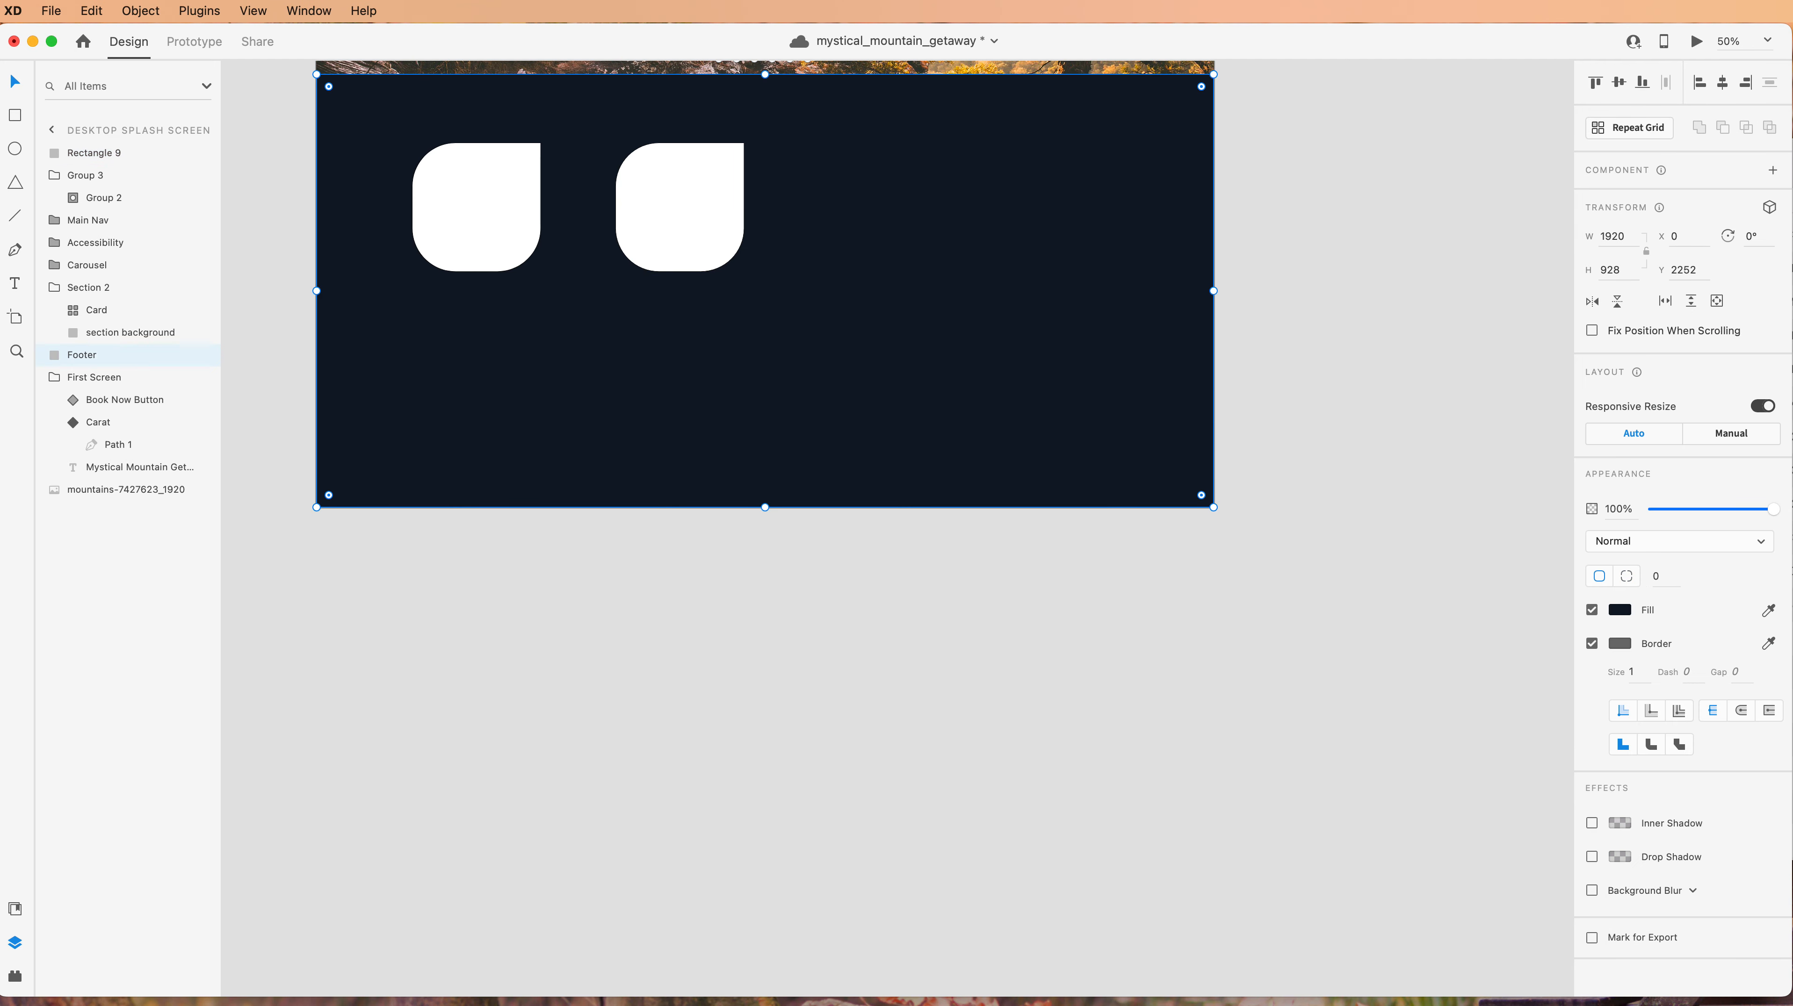
key("super+Tab")
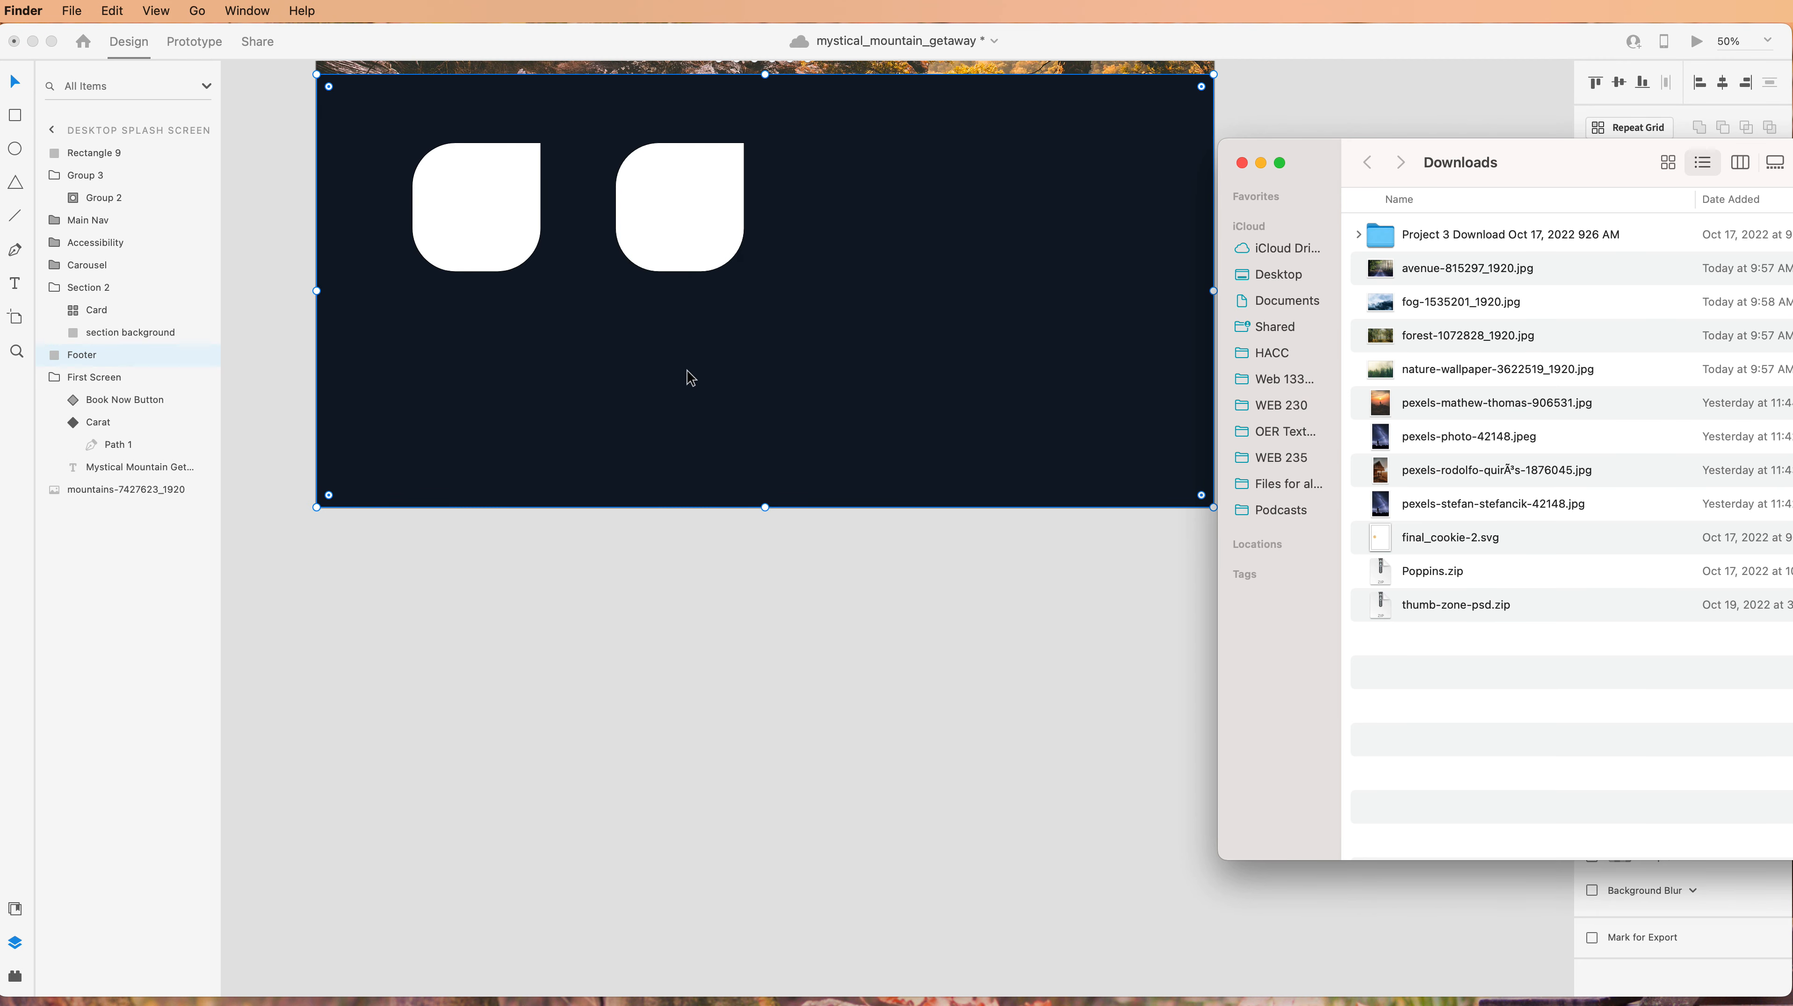
left_click_drag(1569, 159, 1592, 148)
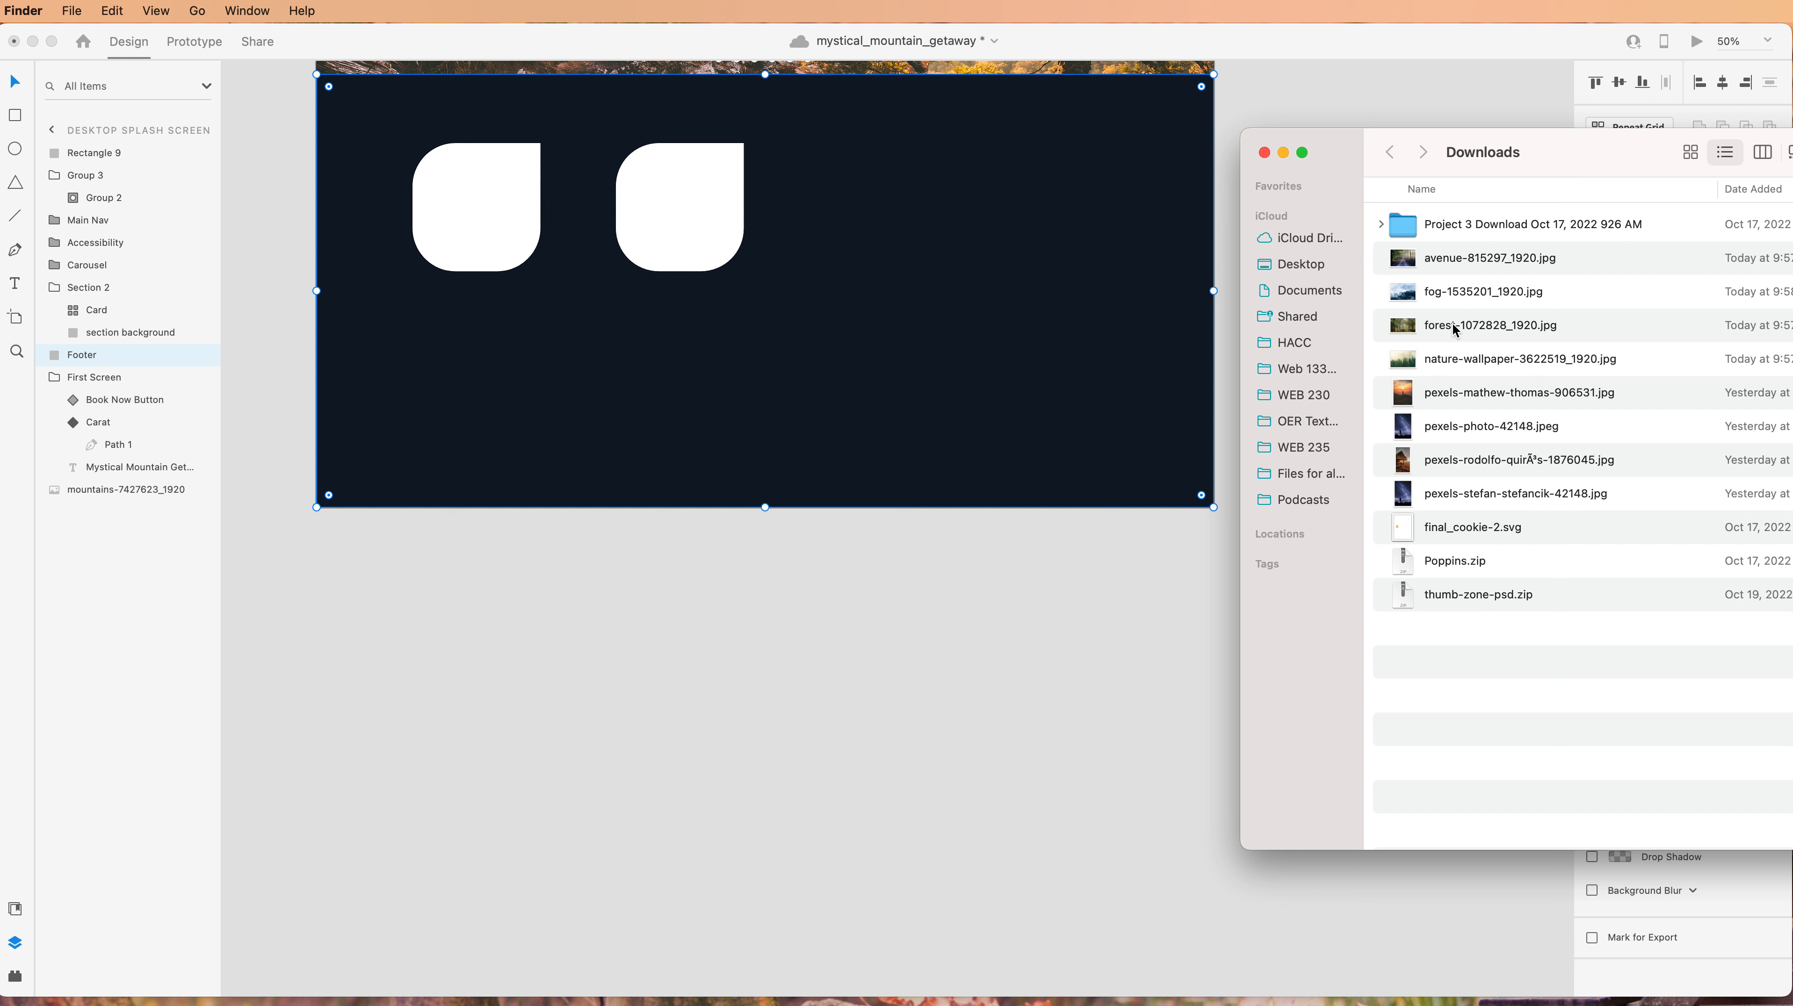
left_click_drag(1454, 327, 654, 208)
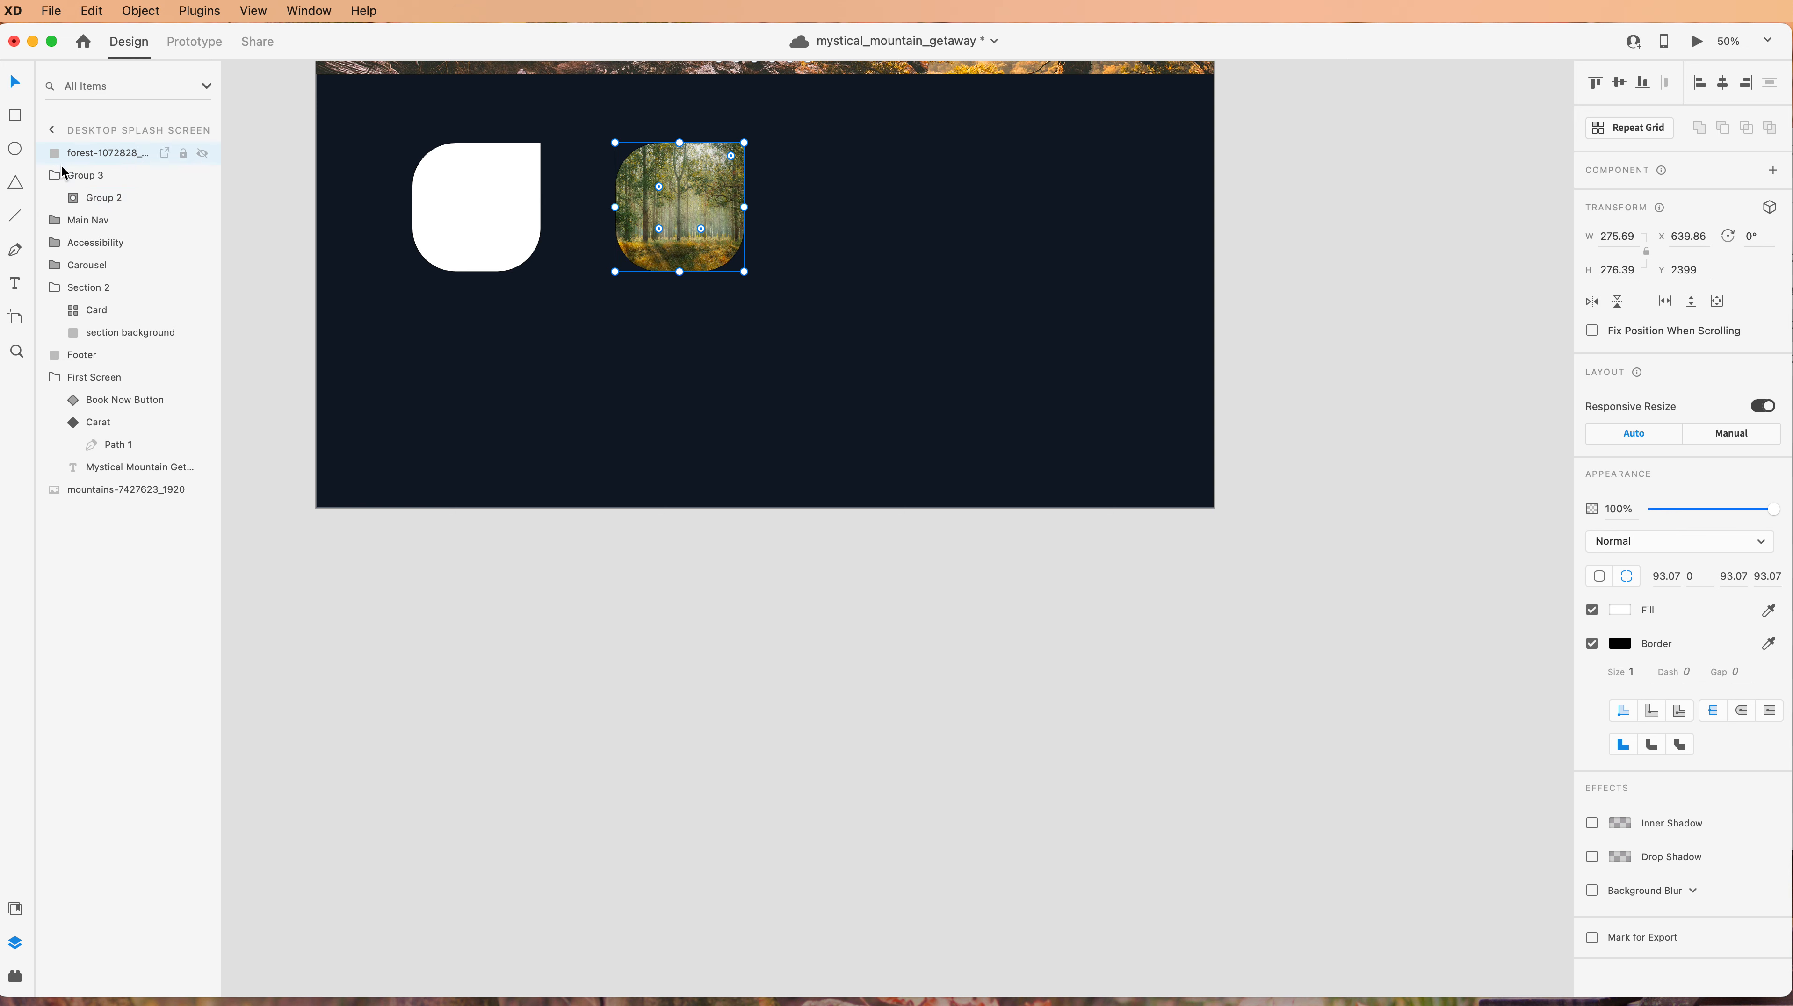
Try to fill the pasted white group with nature-wallpaper-3622519_1920.jpg from the Downloads folder in Finder.
left_click(79, 182)
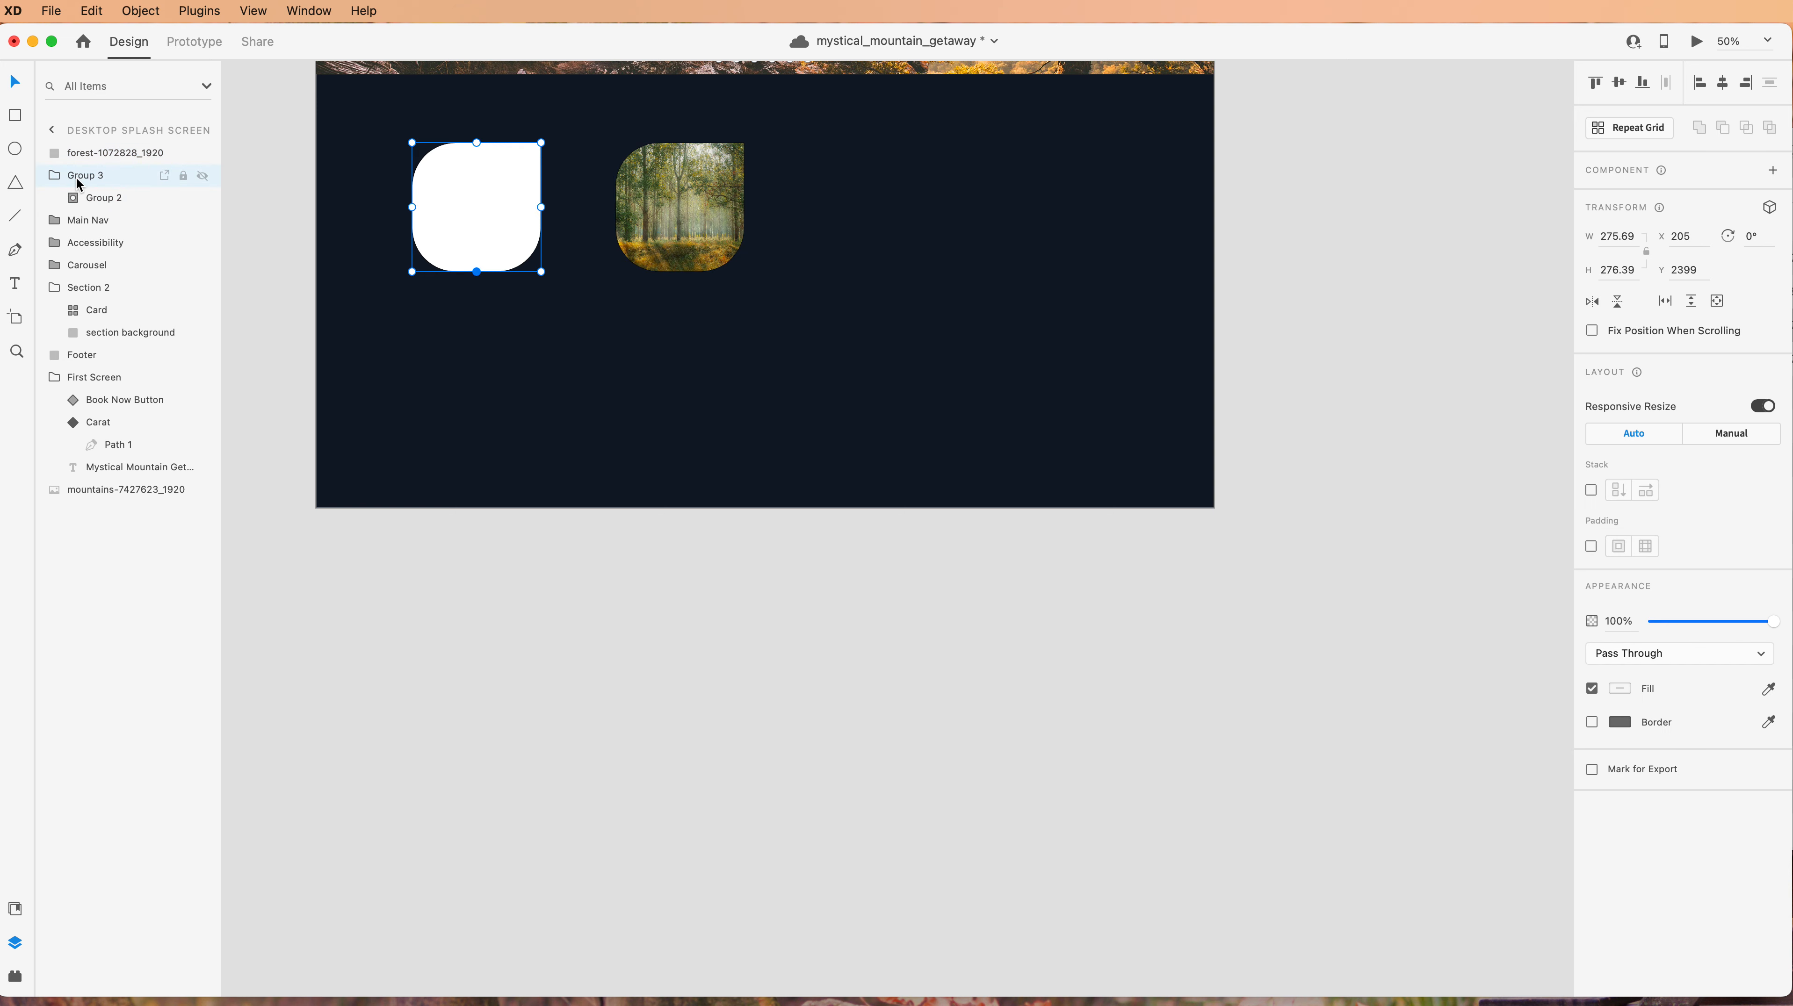
left_click(1790, 733)
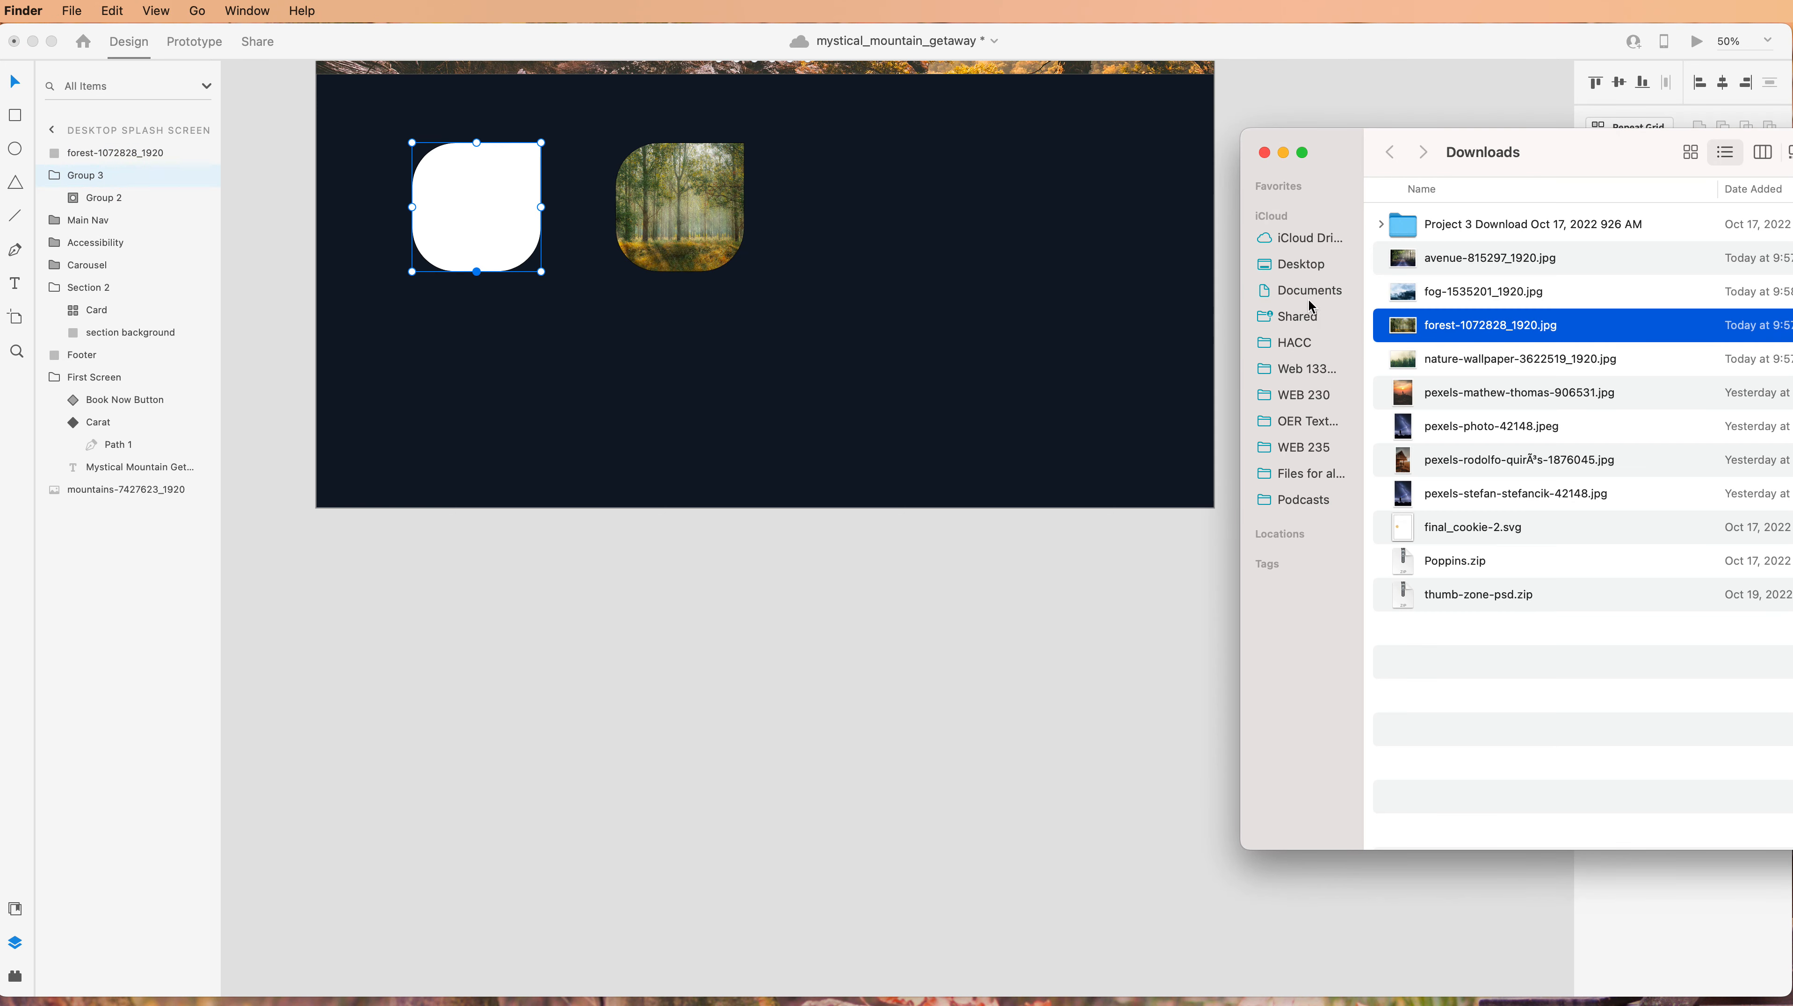
left_click(1462, 363)
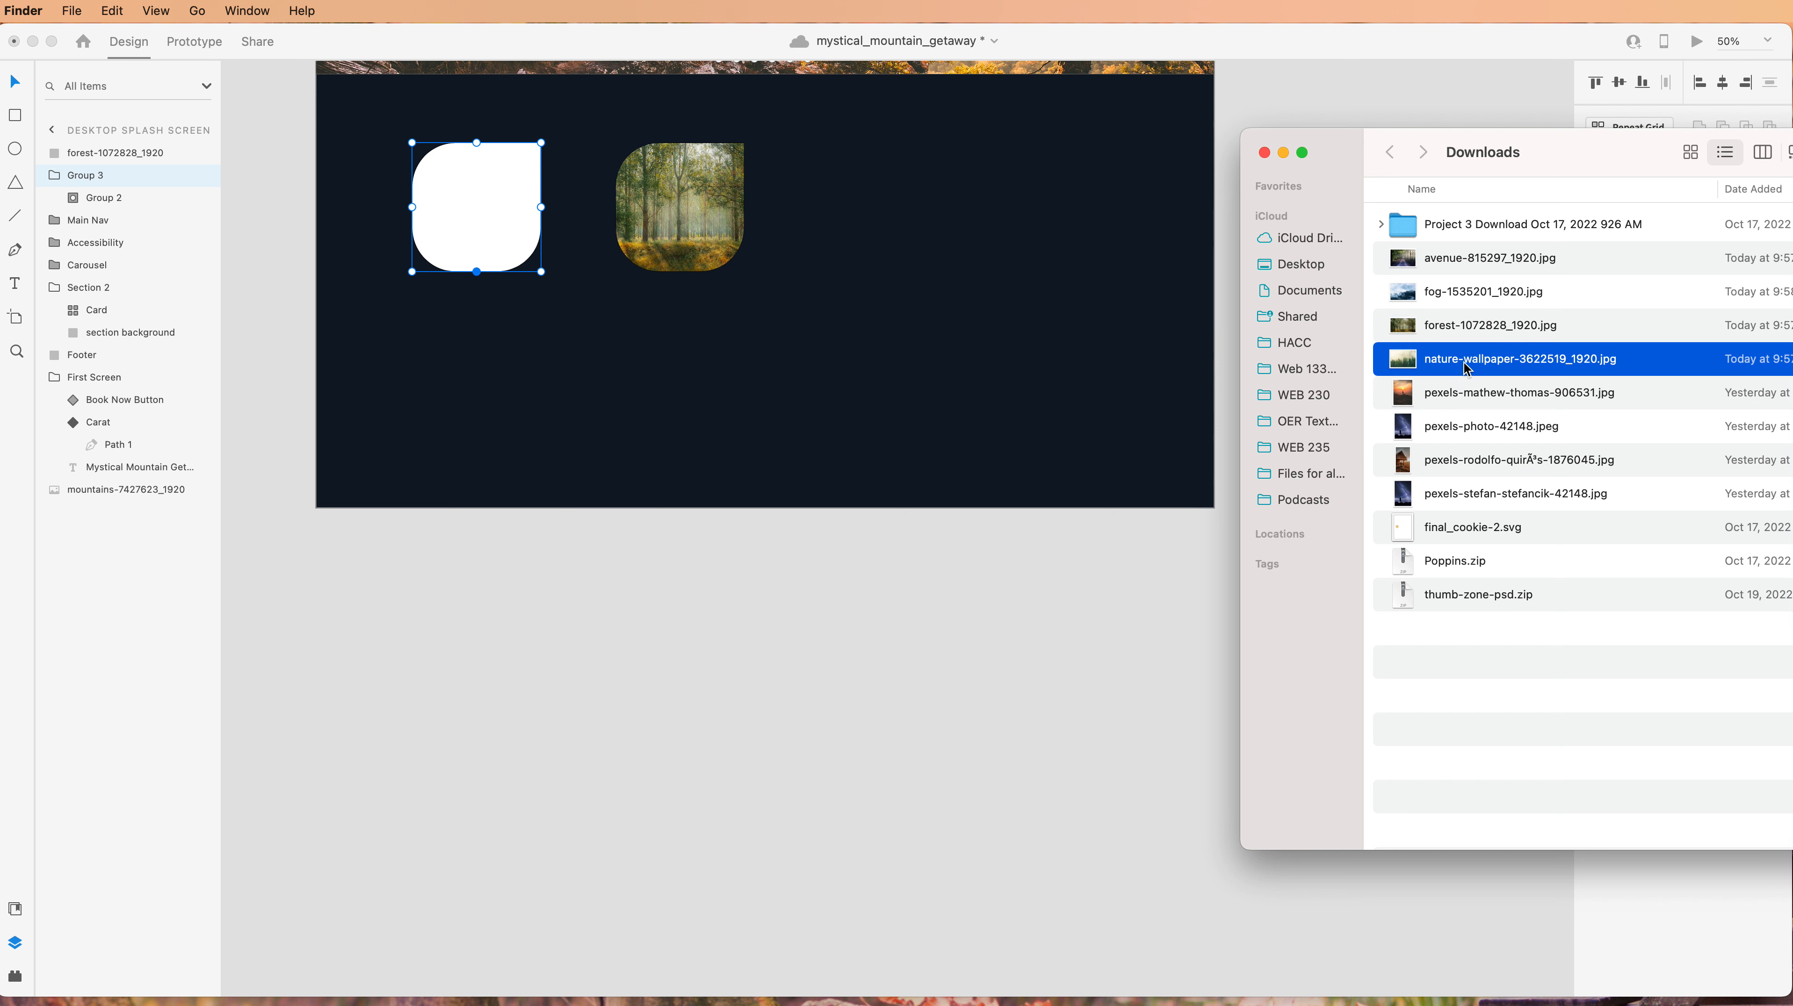
left_click_drag(1466, 367, 476, 279)
key("super+Tab")
Expand Group 2 inside the pasted white group and try to fill it with nature-wallpaper-3622519_1920.jpg from the Downloads folder in Finder.
left_click(75, 200)
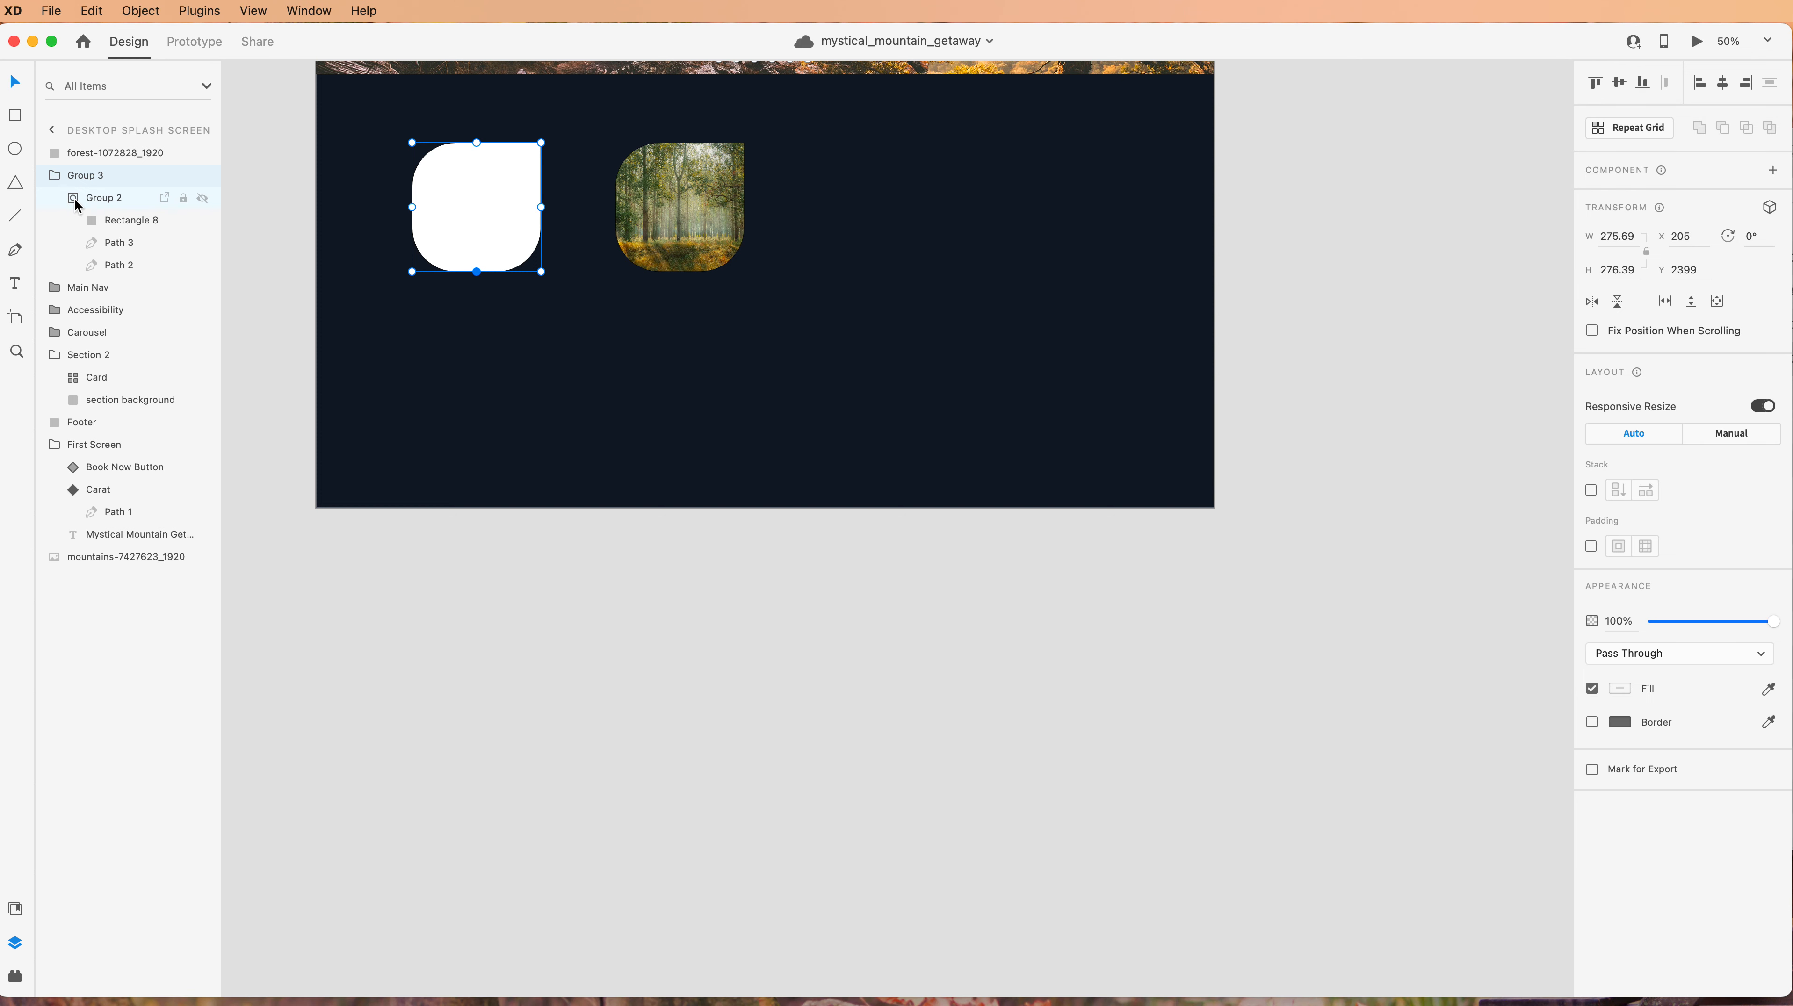
left_click(97, 203)
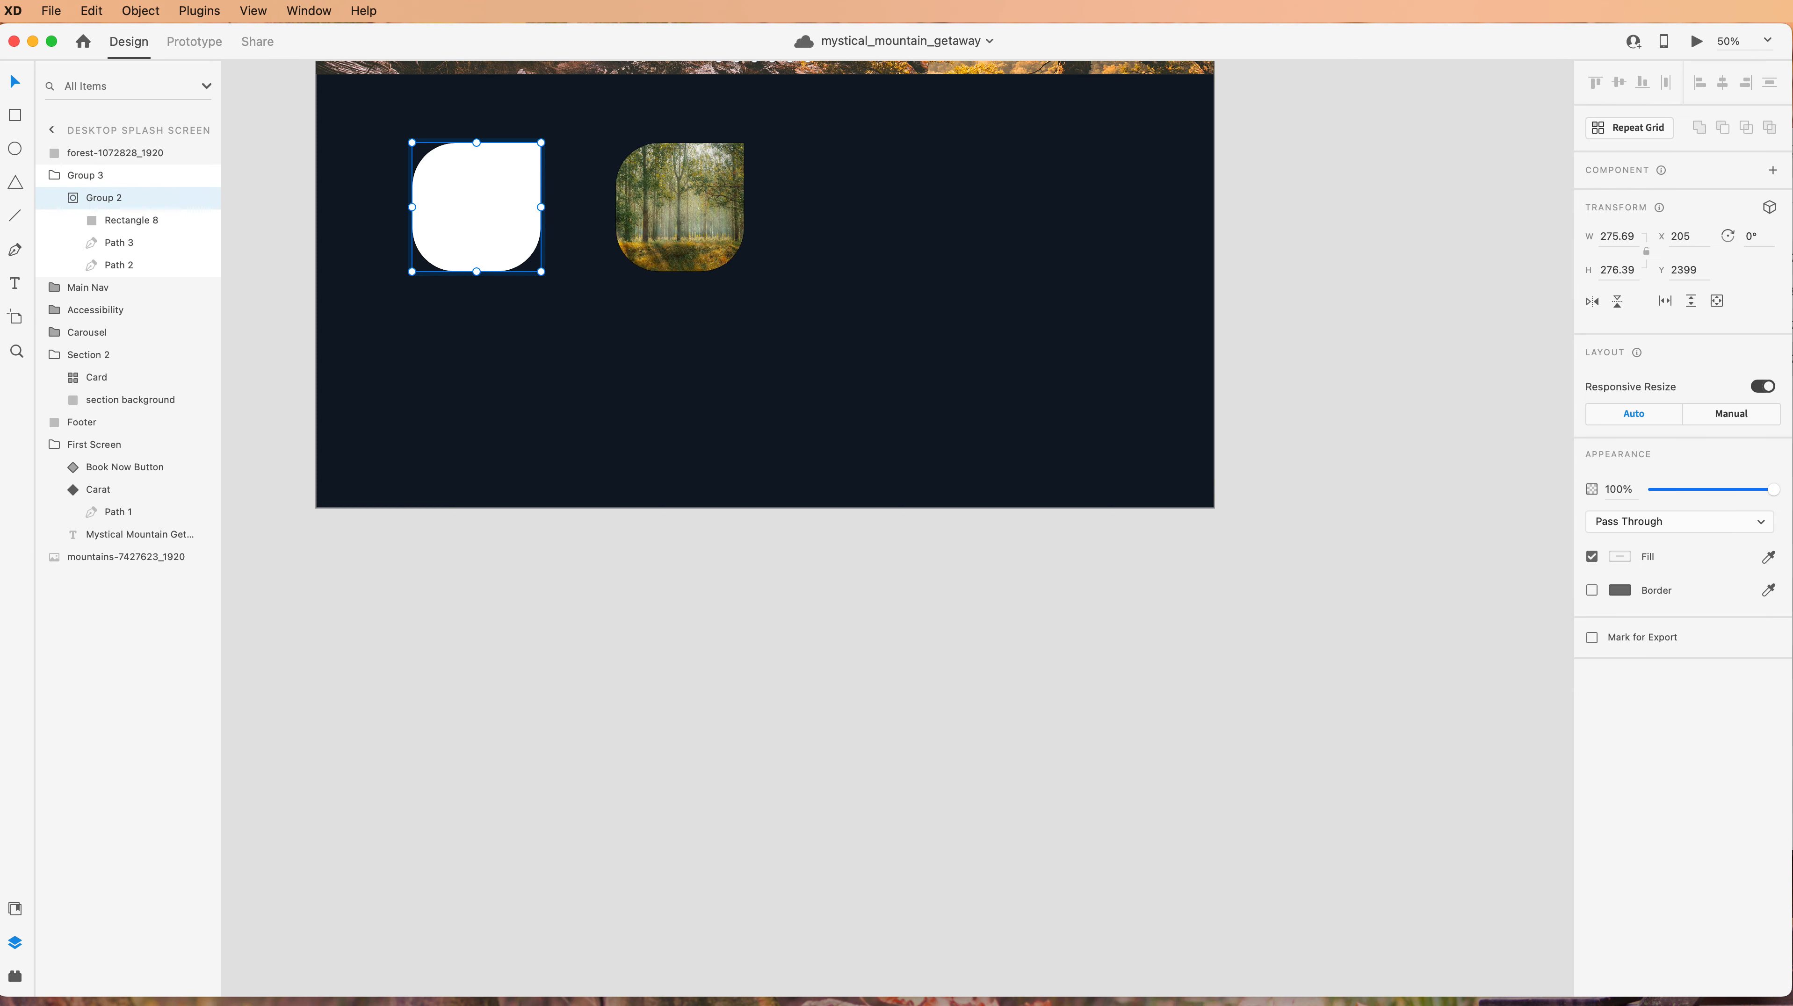
key("super+Tab")
left_click_drag(1406, 359, 421, 323)
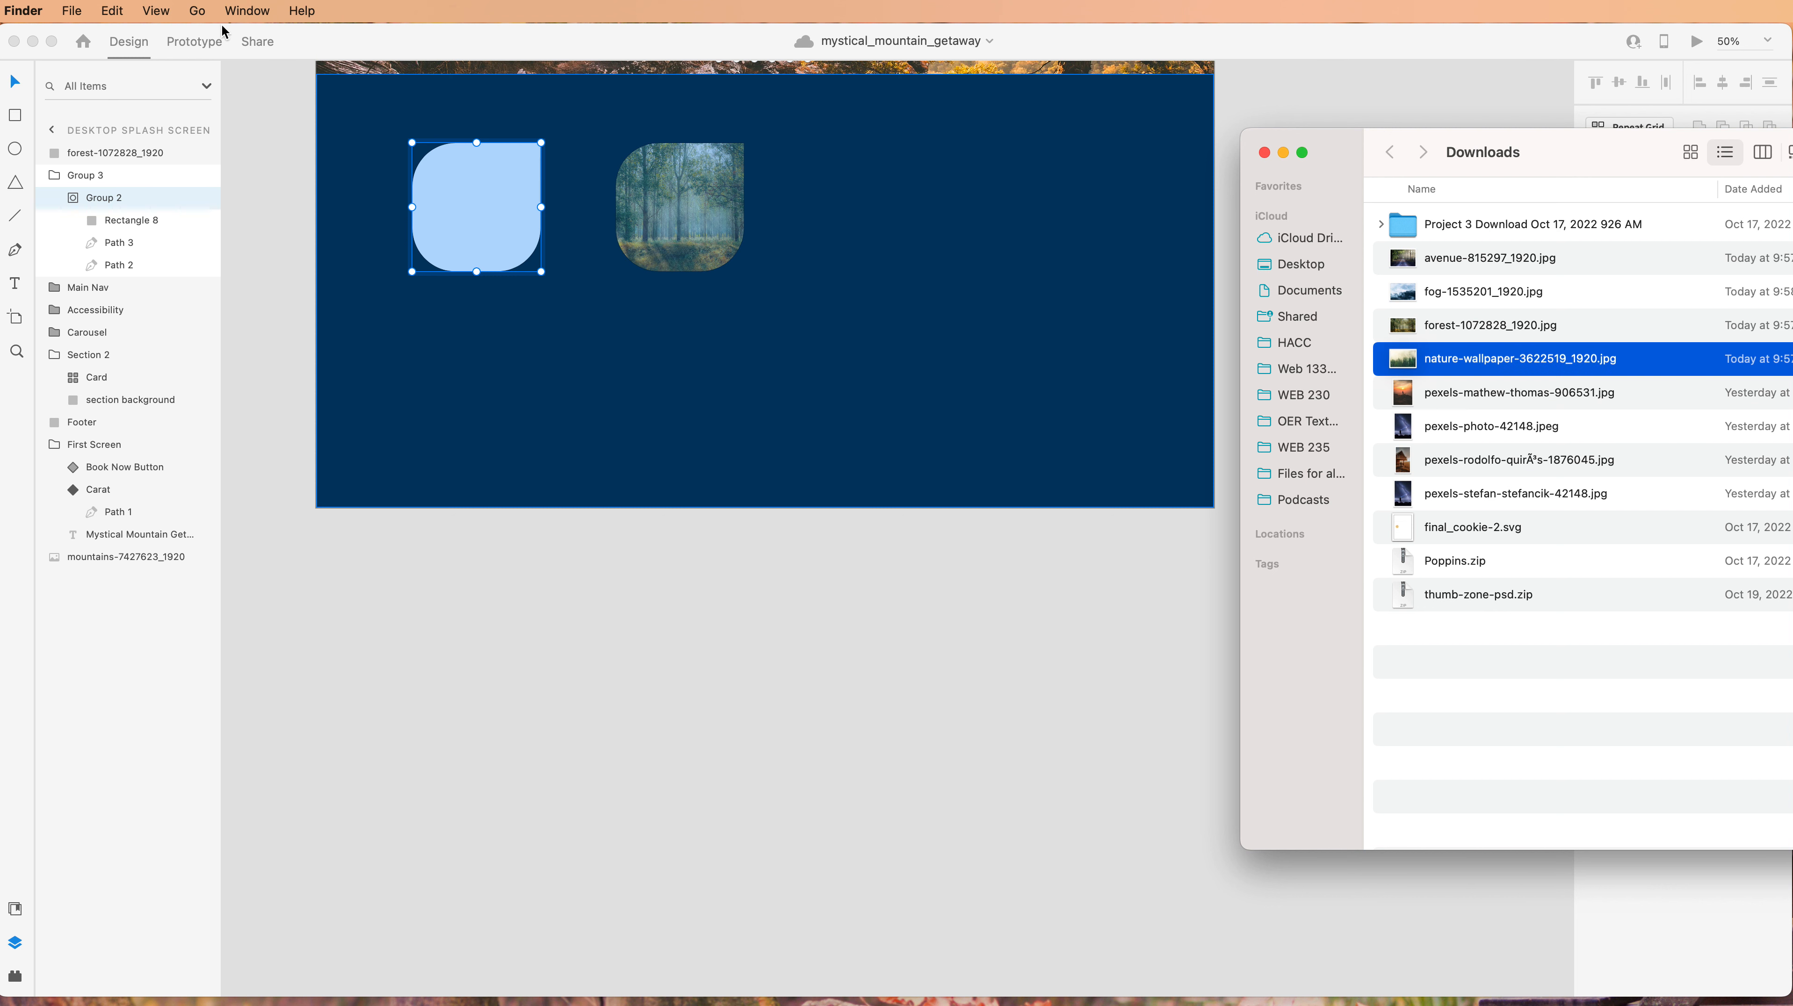
Fill Rectangle 8 inside Group 2 with nature-wallpaper-3622519_1920.jpg from the Downloads folder in Finder, and save the XD document.
left_click(116, 227)
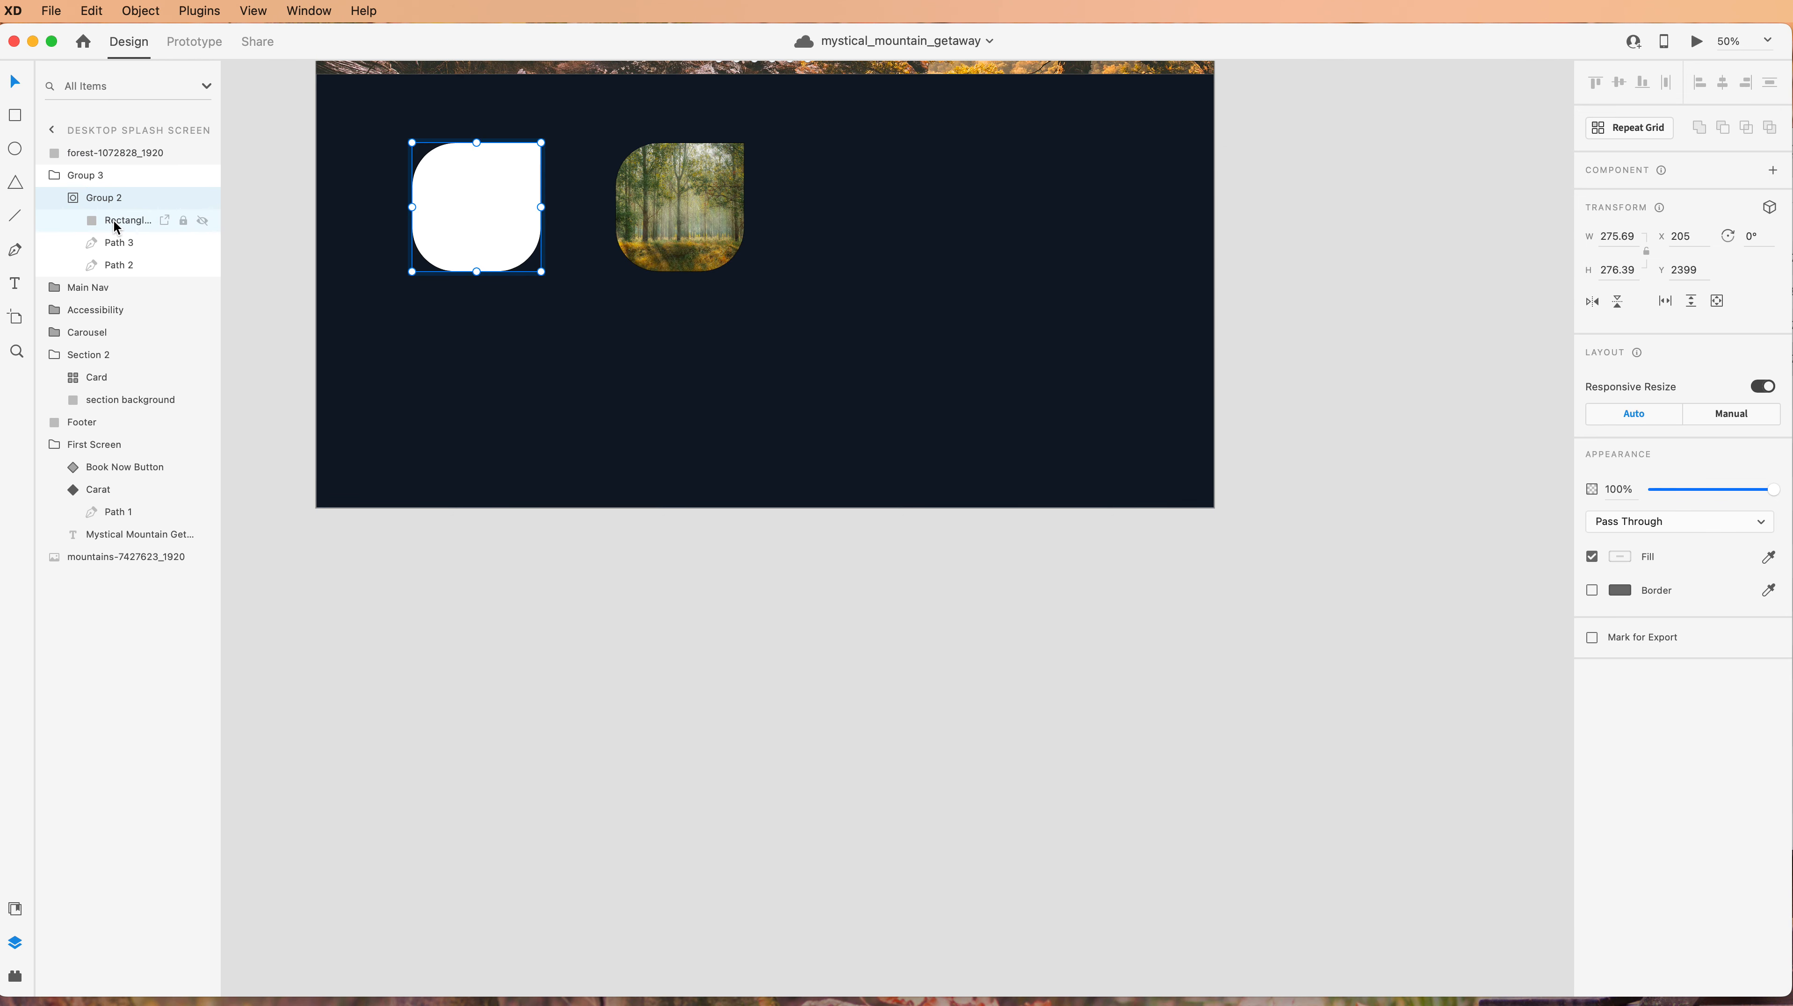
left_click(117, 227)
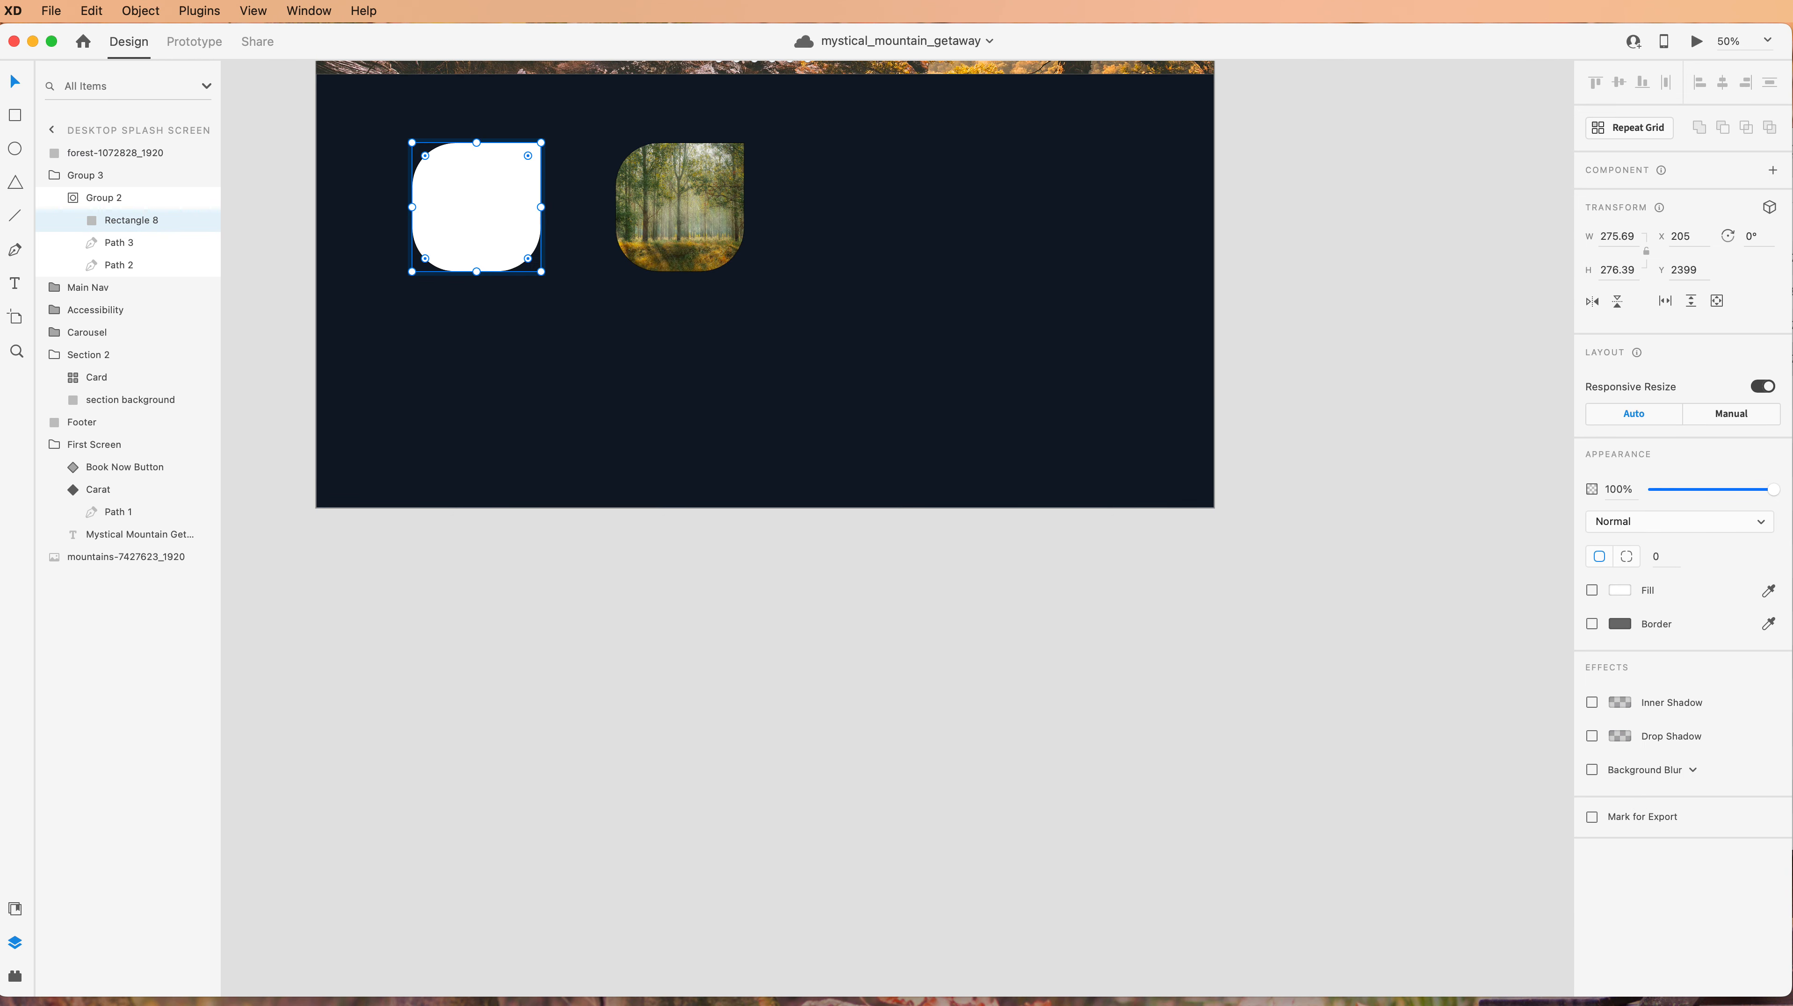
key("super+Tab")
left_click_drag(1469, 359, 480, 204)
left_click(667, 596)
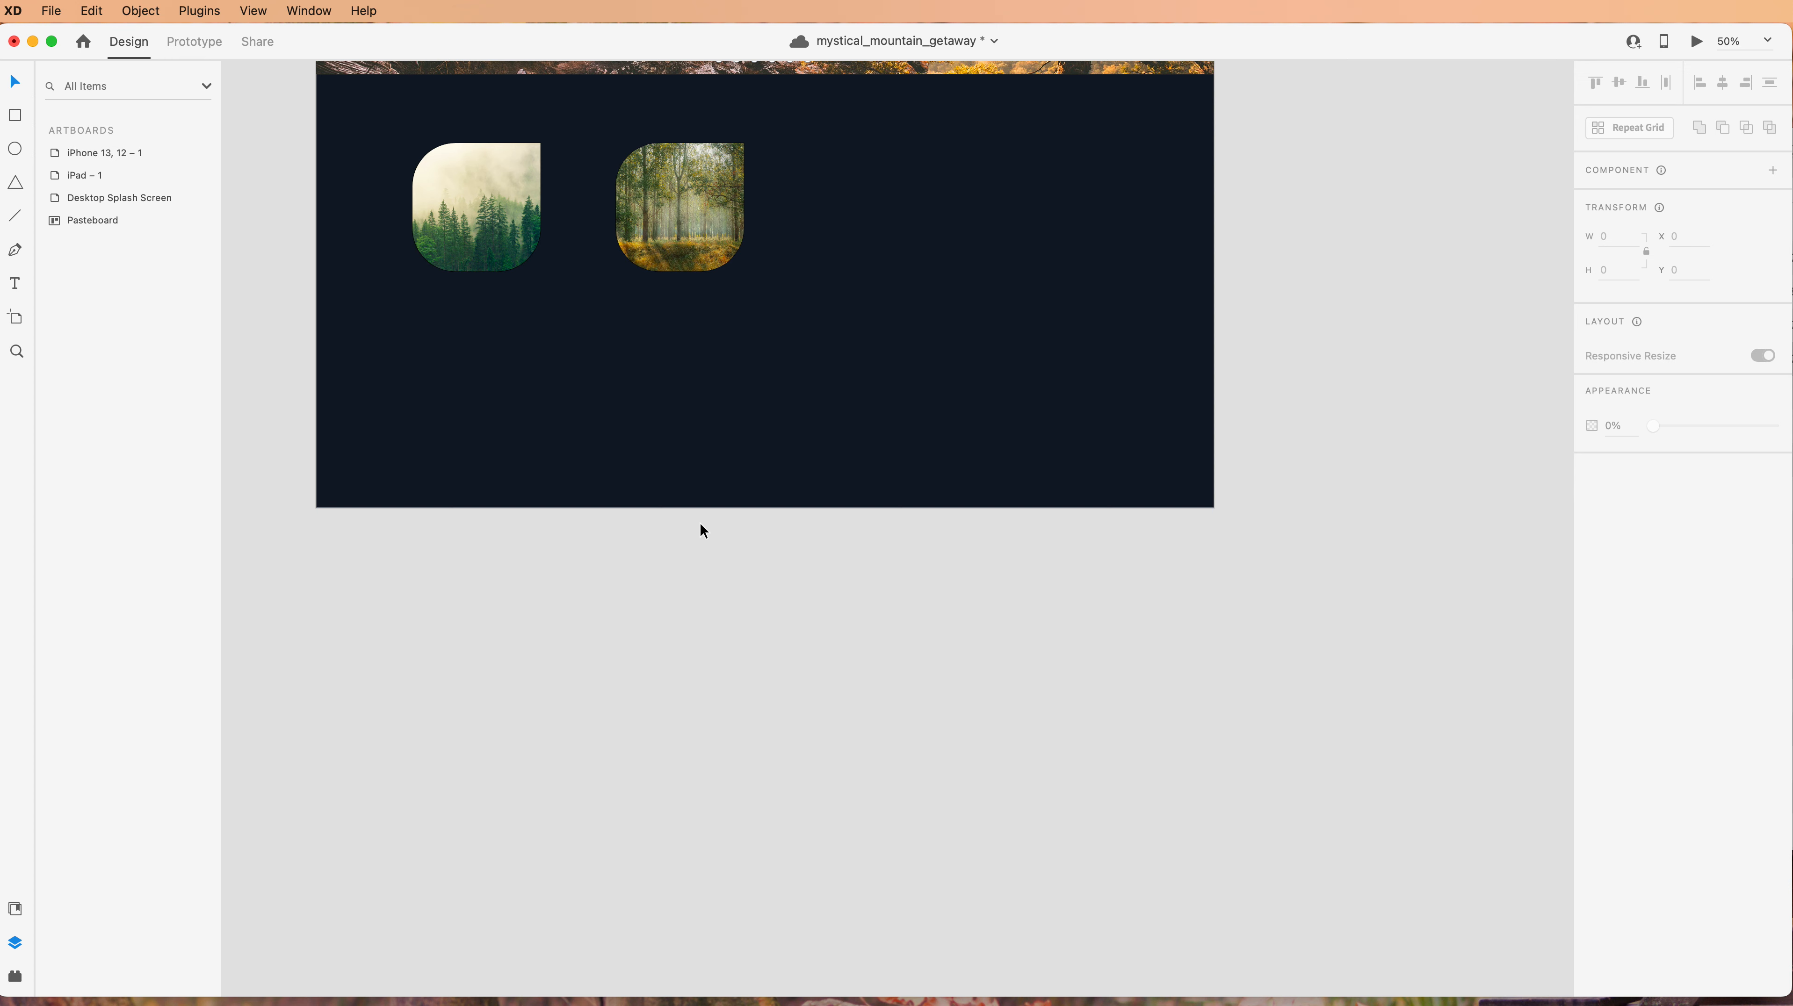
key("super+s")
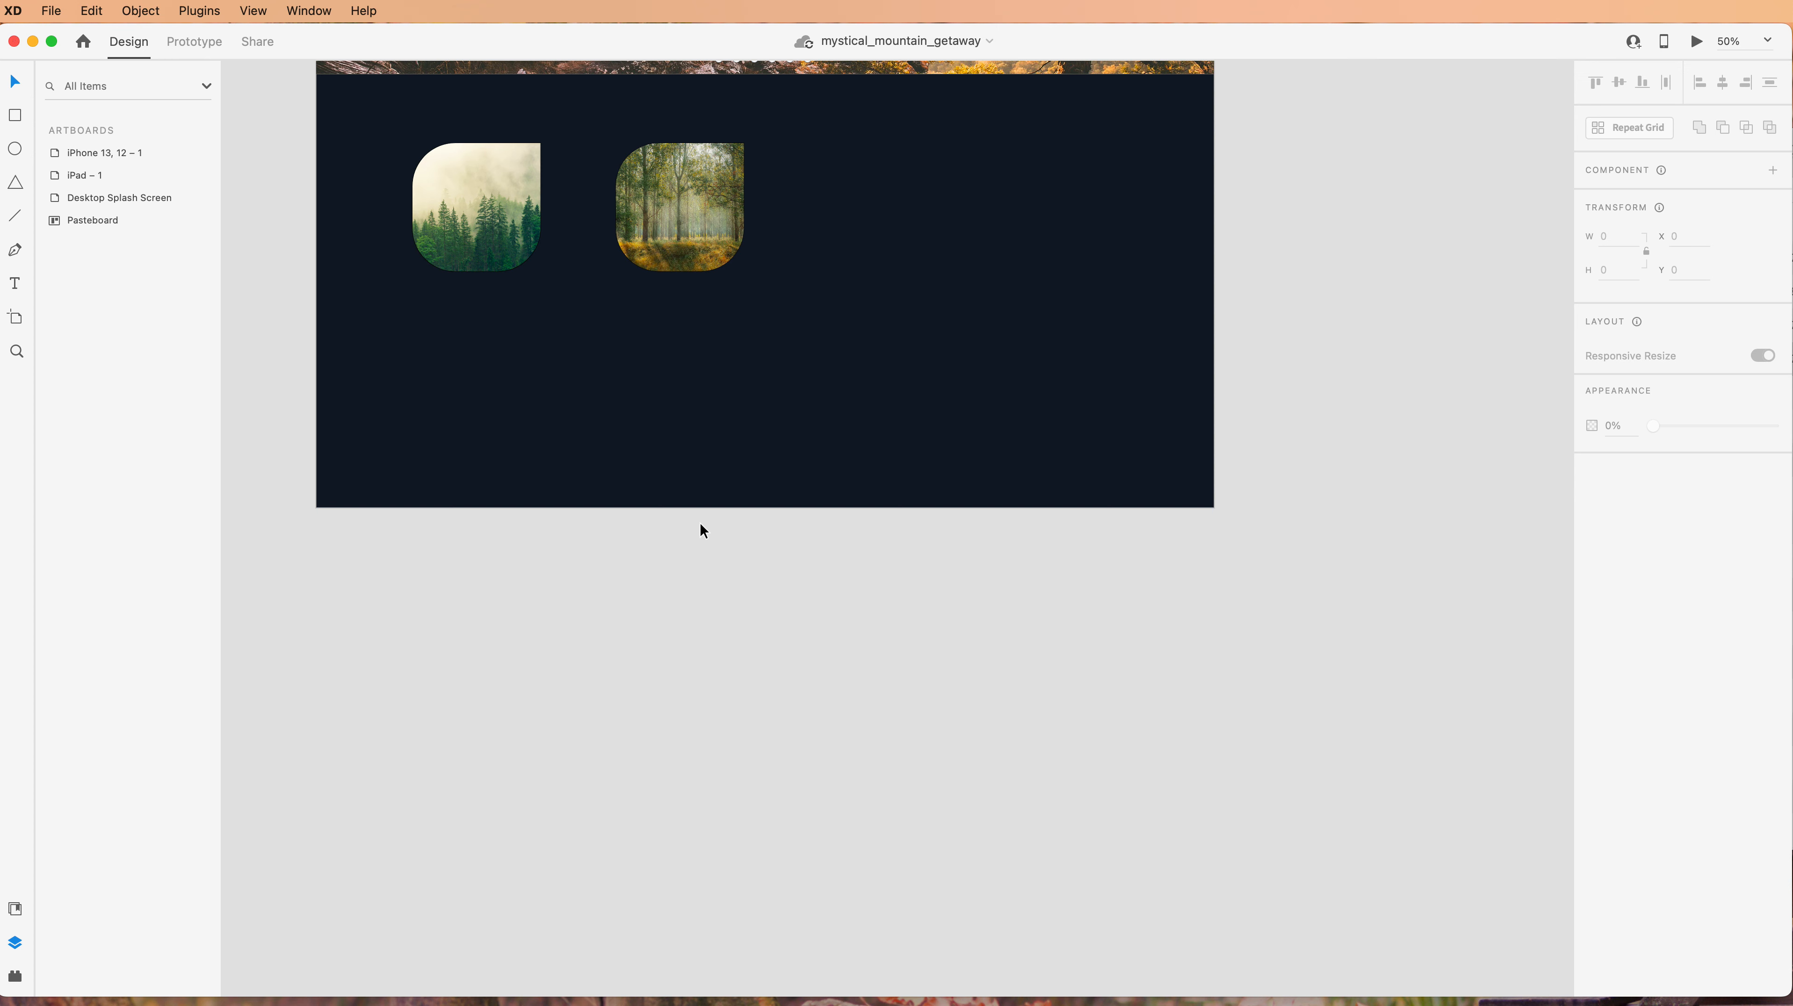